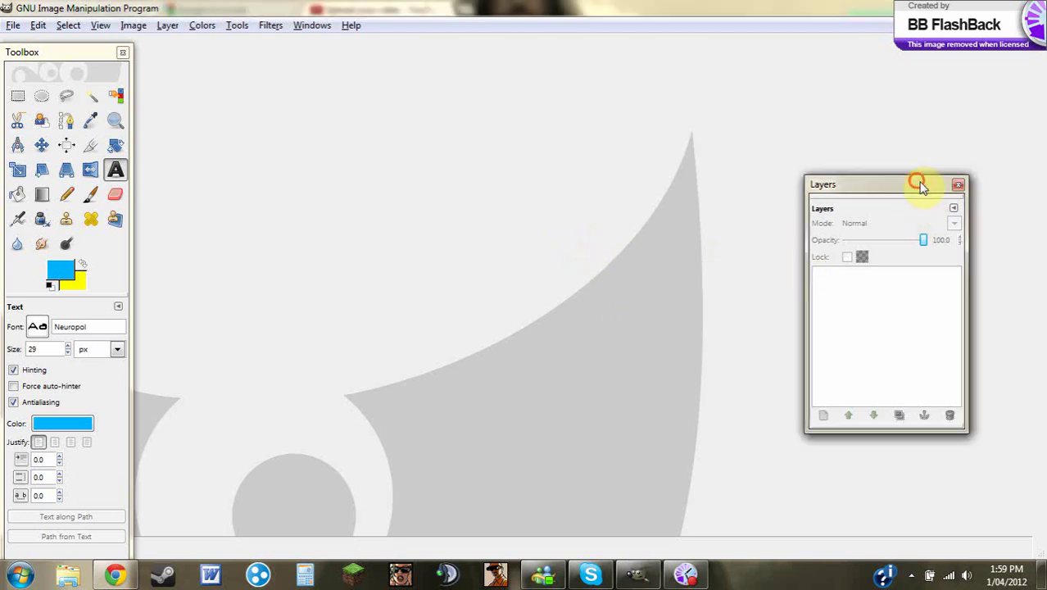
Step: Create a new 450×150 pixel image
{"action": "left_click_drag", "start_coordinate": [918, 184], "coordinate": [942, 190]}
{"action": "left_click", "coordinate": [13, 25]}
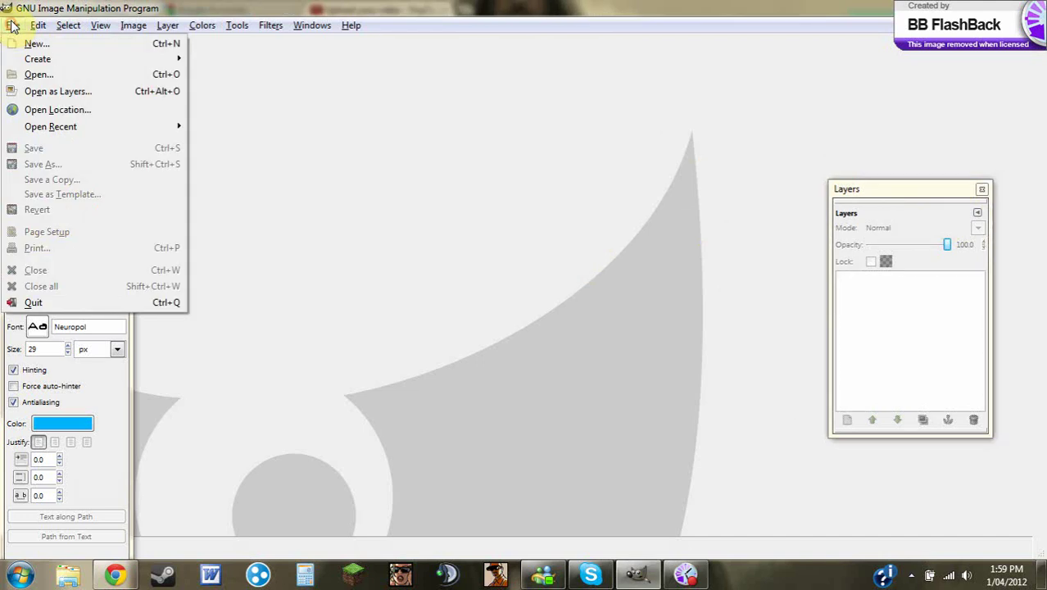
{"action": "left_click", "coordinate": [31, 42]}
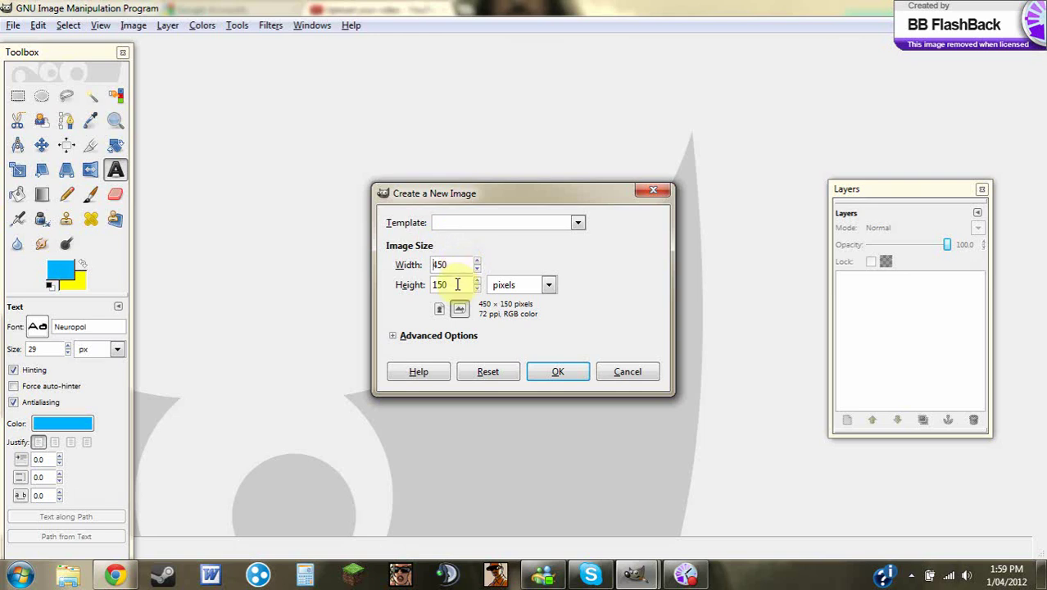
{"action": "left_click", "coordinate": [557, 372]}
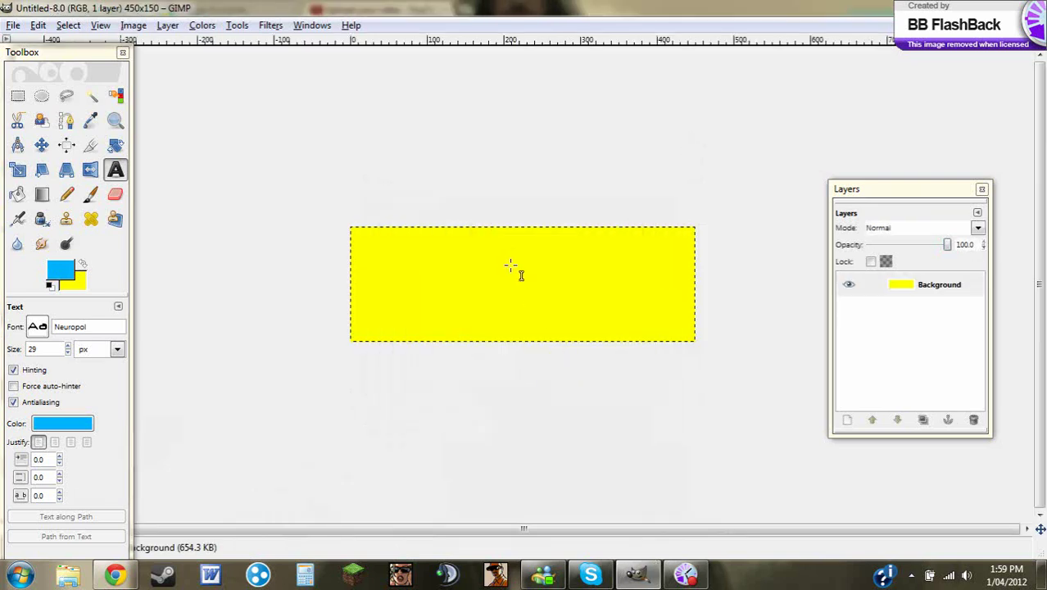
Step: Reset the colours, make white the foreground, and bucket-fill the canvas white
{"action": "left_click", "coordinate": [50, 284]}
{"action": "left_click", "coordinate": [64, 285]}
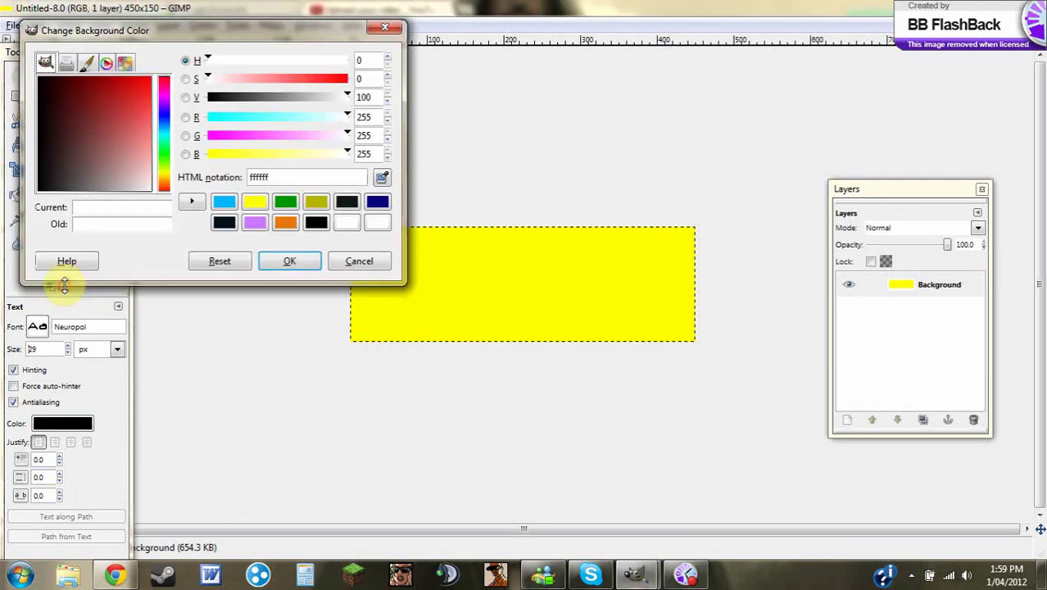
{"action": "left_click", "coordinate": [311, 264]}
{"action": "left_click", "coordinate": [80, 265]}
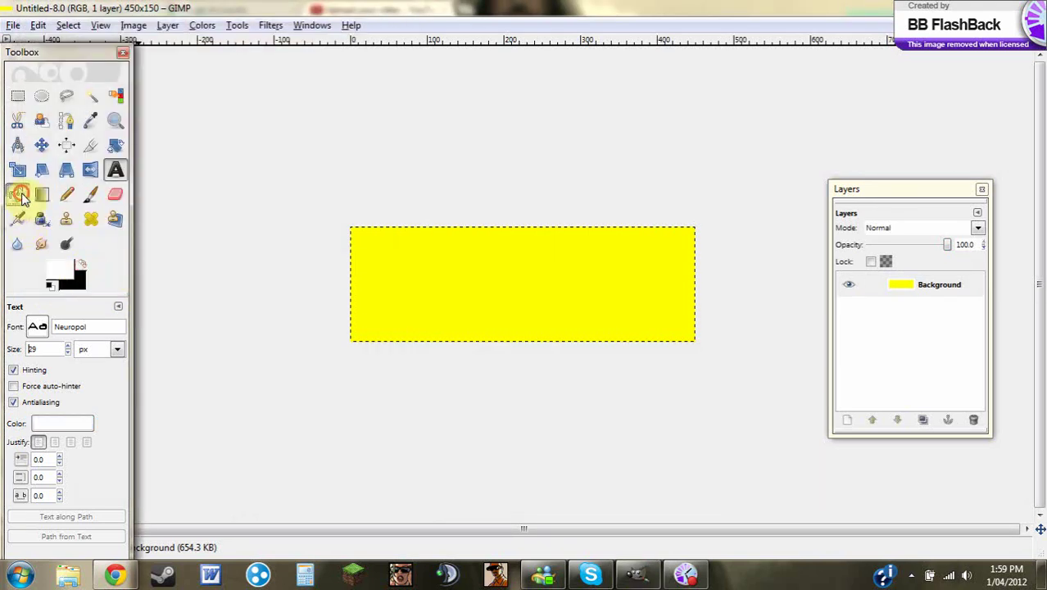
{"action": "left_click", "coordinate": [17, 194]}
{"action": "left_click", "coordinate": [497, 323]}
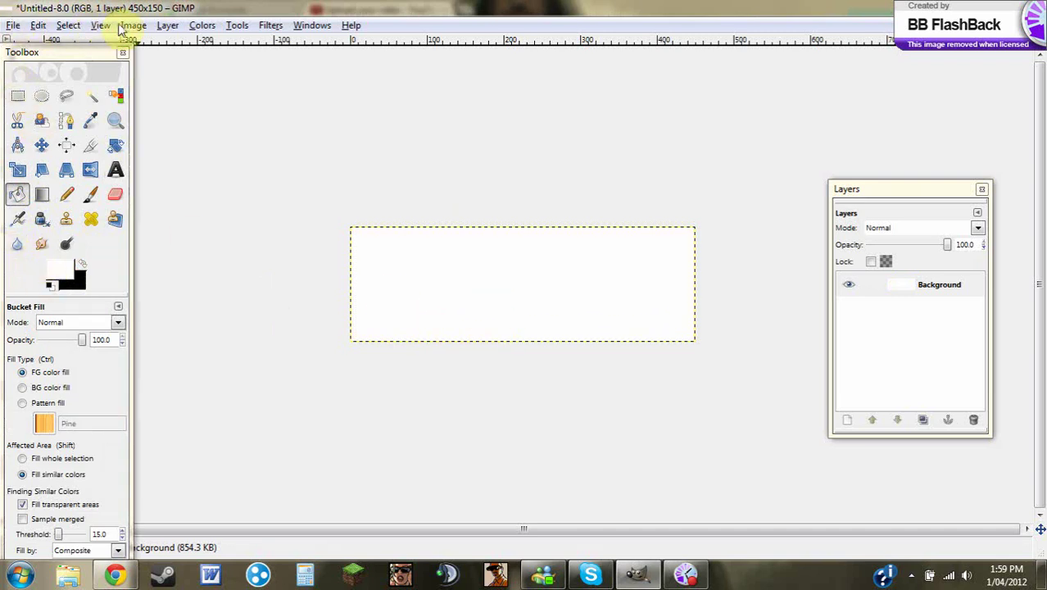
Step: Render Solid Noise clouds with detail 2, X size 5.5 and Y size 4.0
{"action": "left_click", "coordinate": [270, 25]}
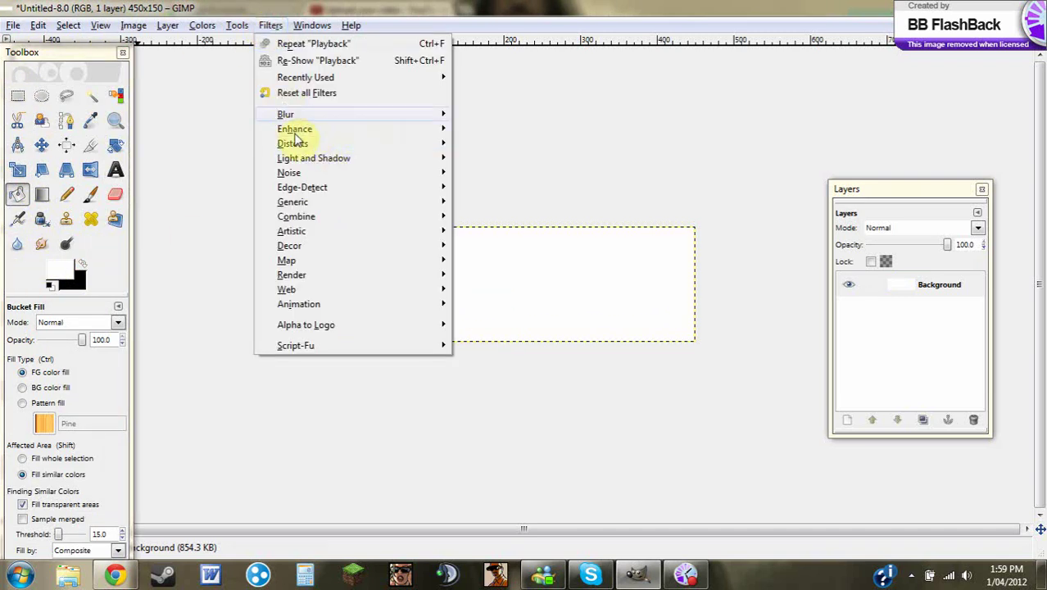
{"action": "mouse_move", "coordinate": [312, 283]}
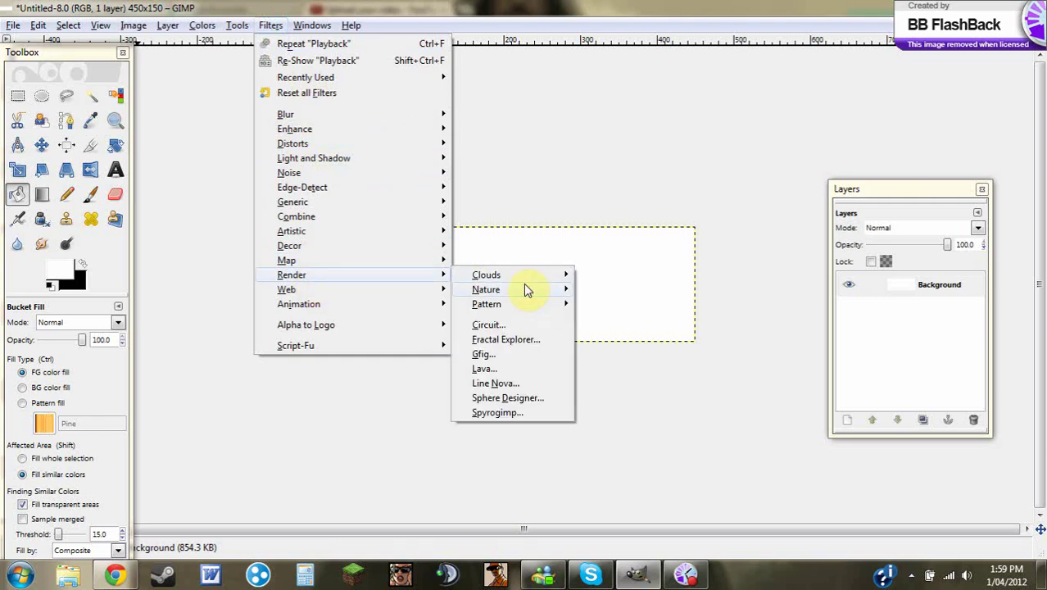
{"action": "mouse_move", "coordinate": [533, 276]}
{"action": "left_click", "coordinate": [614, 304]}
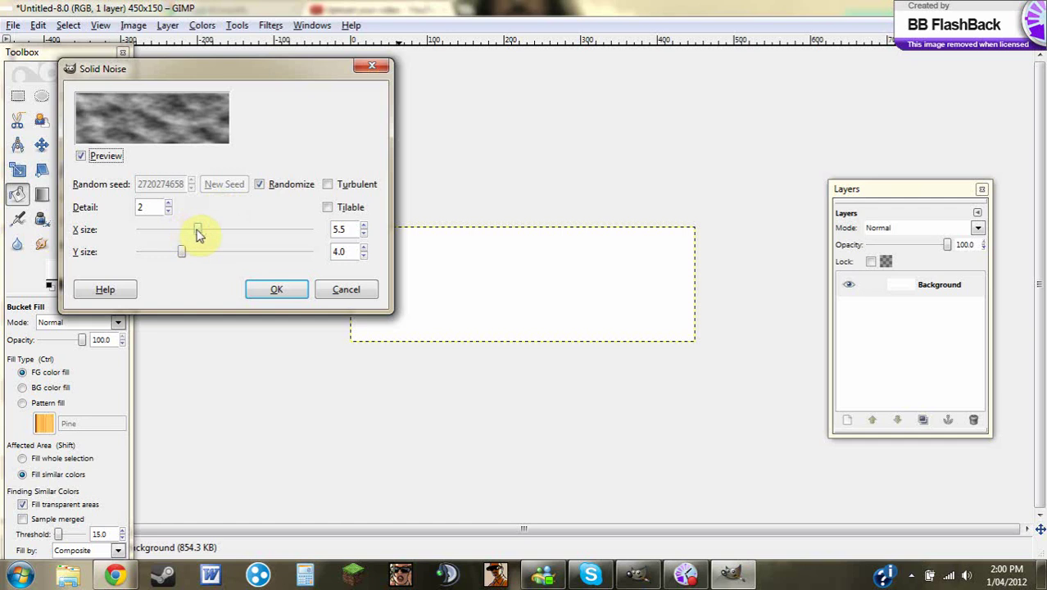
{"action": "mouse_move", "coordinate": [198, 234]}
{"action": "left_mouse_down"}
{"action": "mouse_move", "coordinate": [264, 229]}
{"action": "mouse_move", "coordinate": [200, 235]}
{"action": "left_mouse_up"}
{"action": "left_click", "coordinate": [270, 289]}
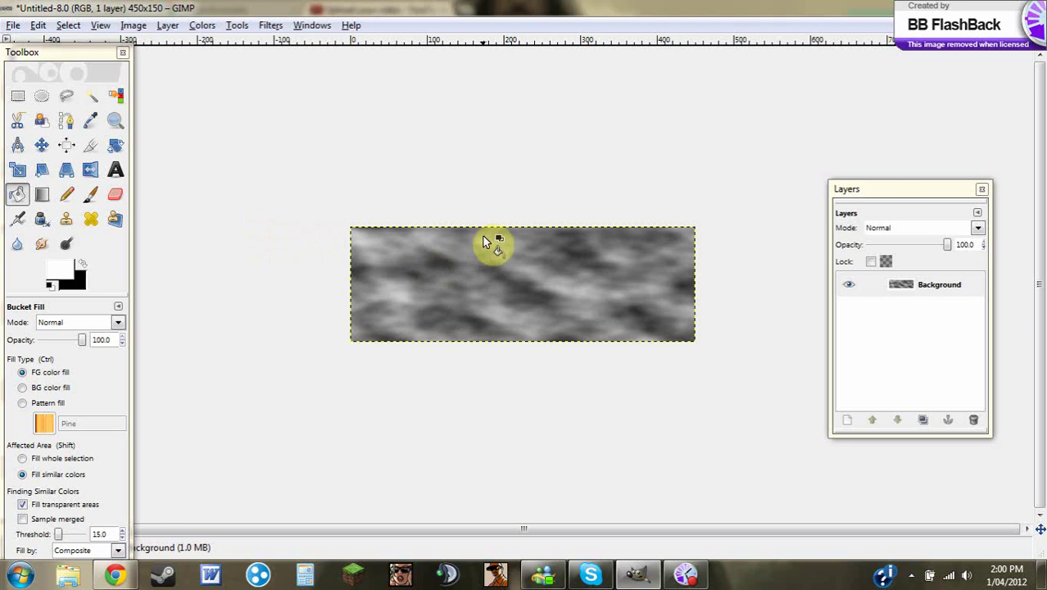
Step: Add a transparent layer and fill it with the same solid noise
{"action": "left_click", "coordinate": [848, 418]}
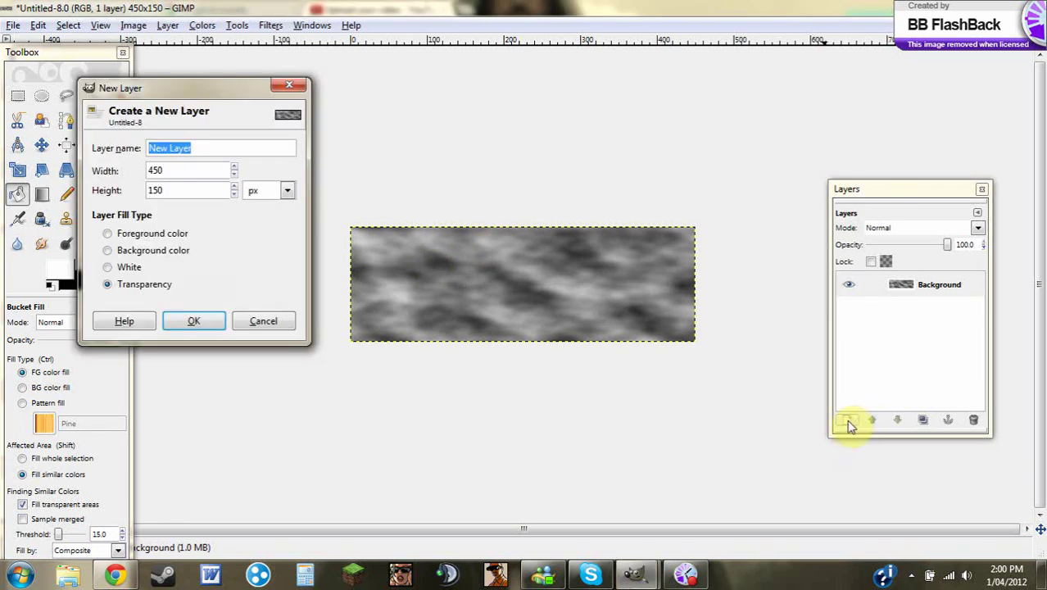
{"action": "left_click", "coordinate": [195, 325]}
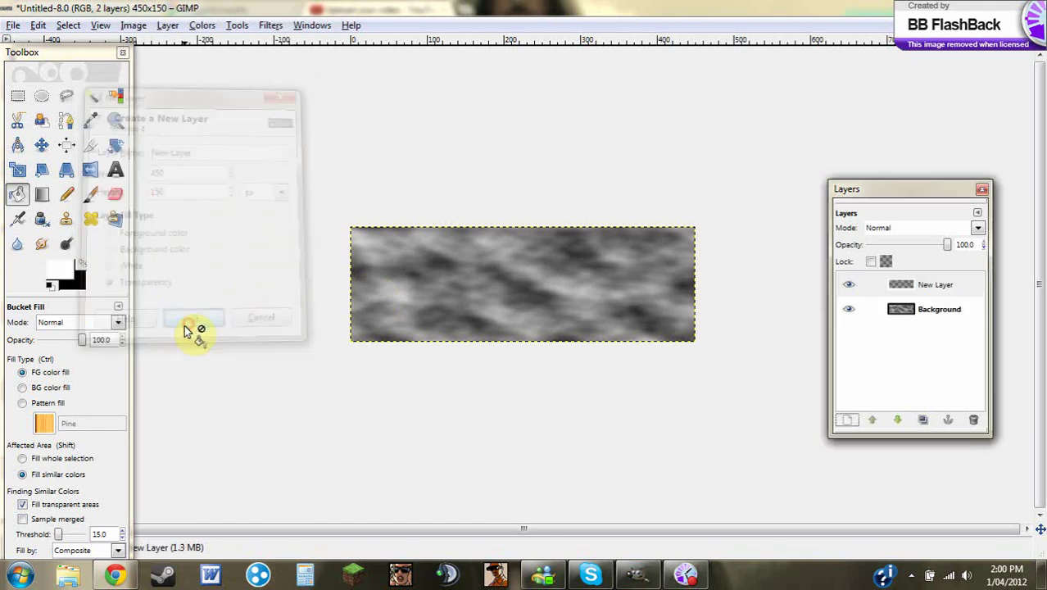
{"action": "left_click", "coordinate": [268, 26]}
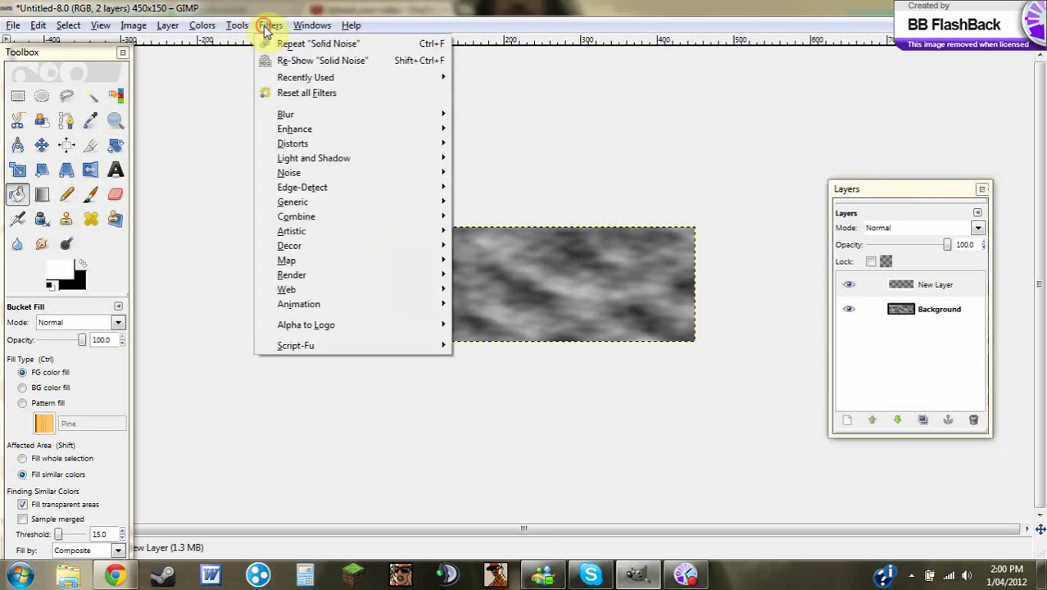
{"action": "left_click", "coordinate": [320, 45]}
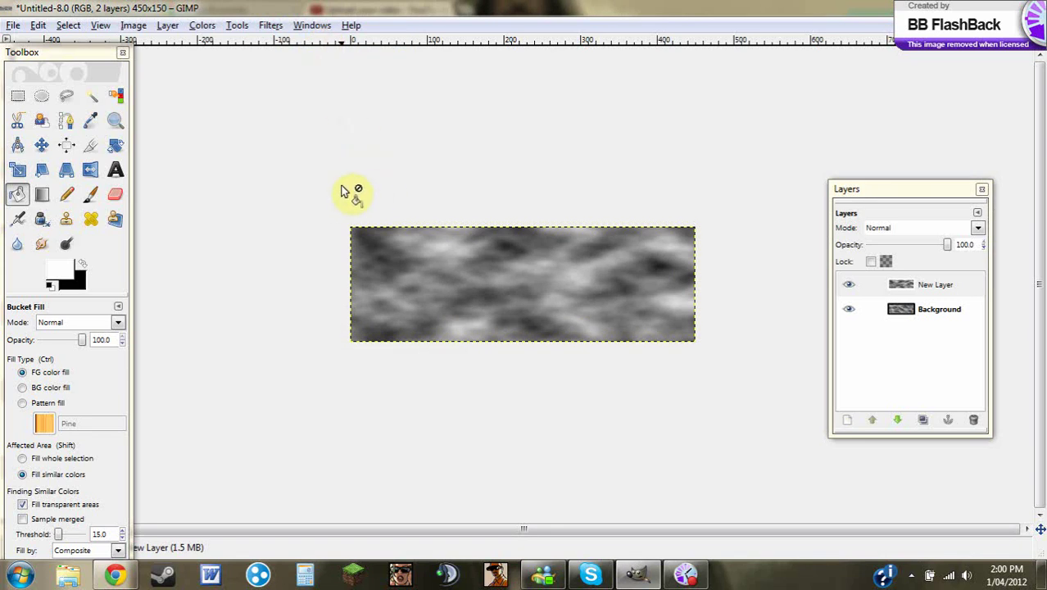
Step: Set the new layer to Difference mode and merge the visible layers
{"action": "left_click", "coordinate": [979, 229]}
{"action": "left_click", "coordinate": [895, 466]}
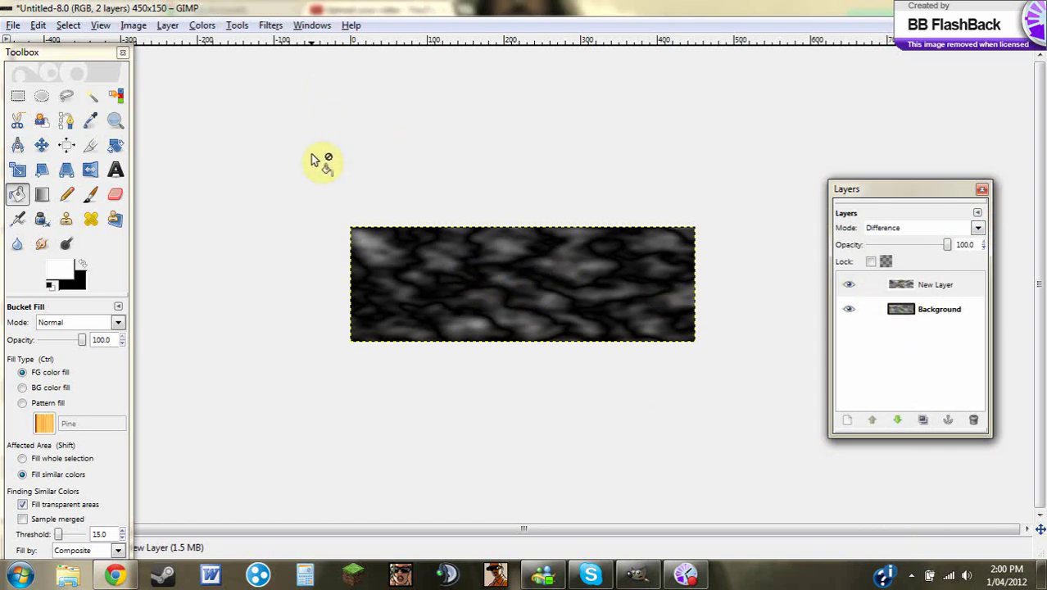
{"action": "key", "text": "ctrl+m"}
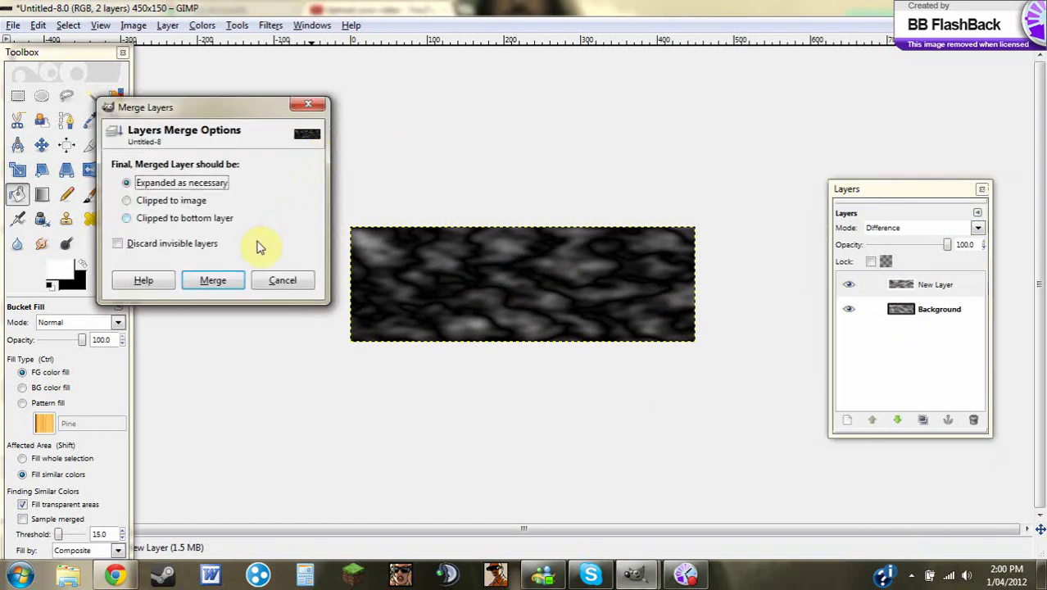
{"action": "left_click", "coordinate": [212, 280]}
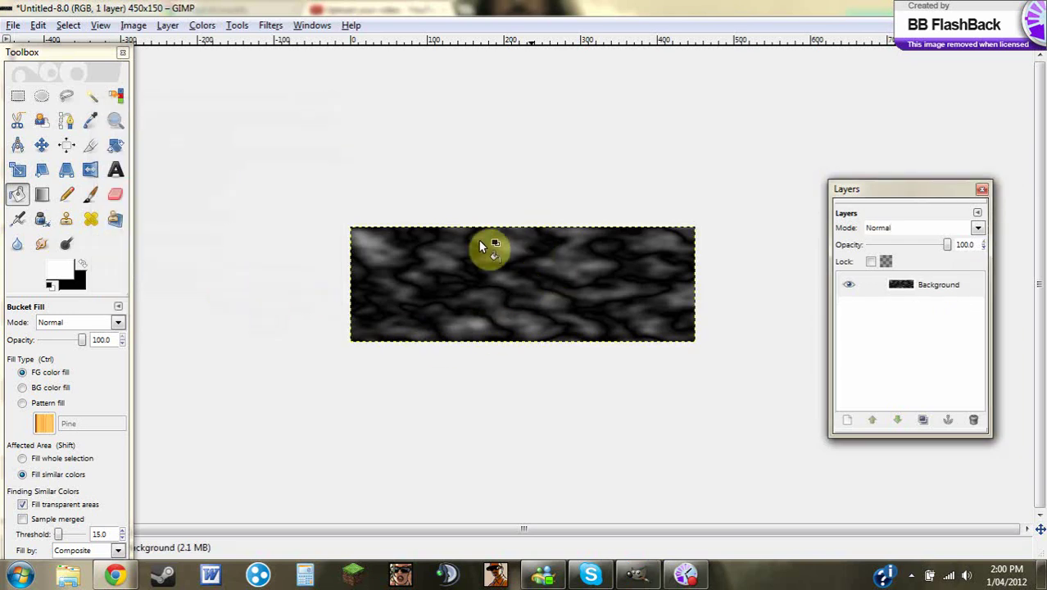
Step: Colorize the clouds dark red with hue 0, saturation 76 and lightness 8
{"action": "left_click", "coordinate": [202, 25]}
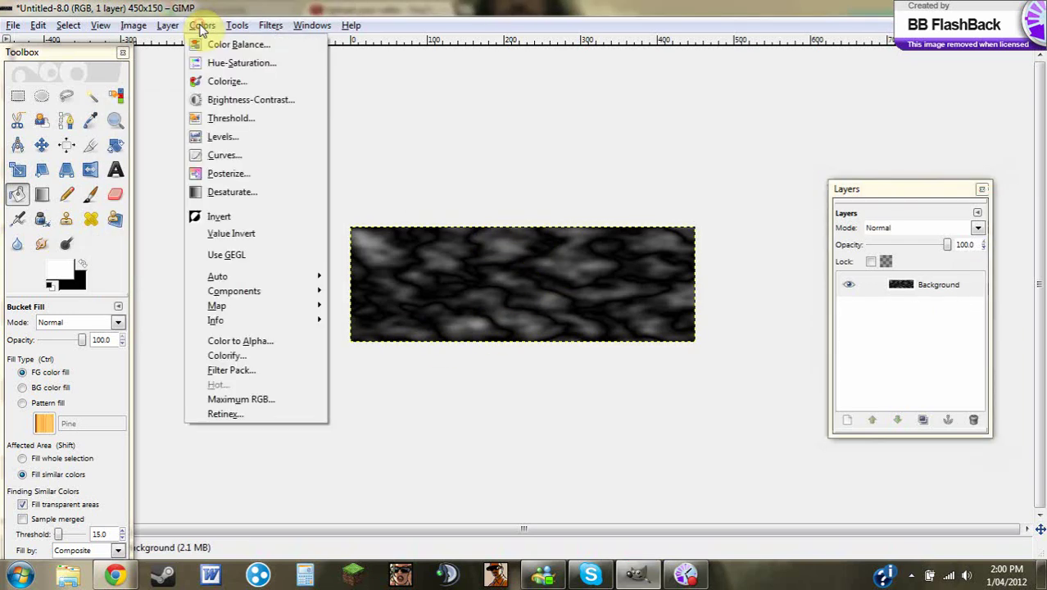
{"action": "left_click", "coordinate": [248, 82]}
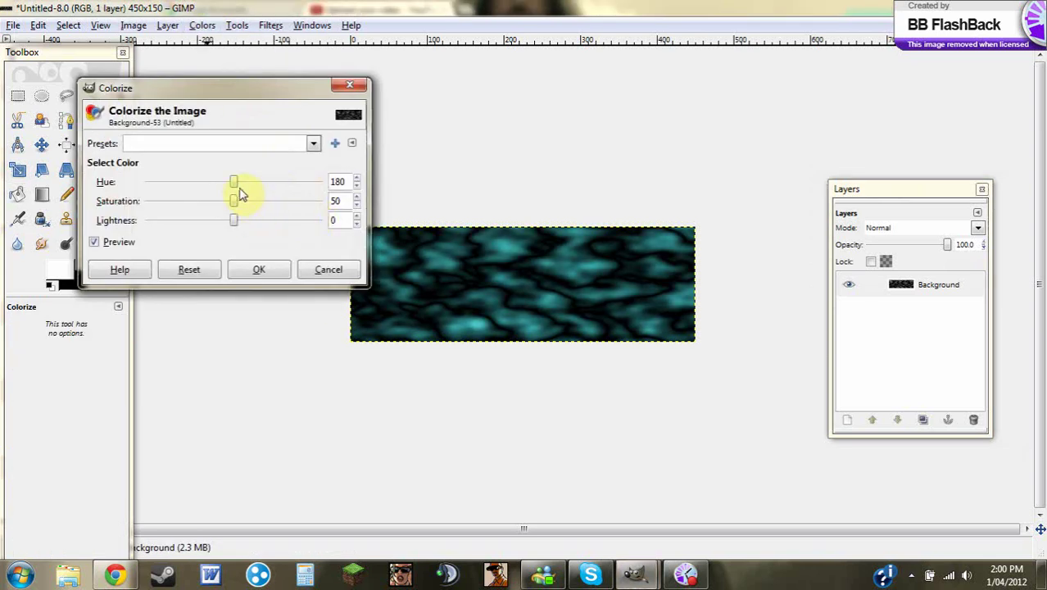
{"action": "left_click_drag", "start_coordinate": [235, 183], "coordinate": [139, 189]}
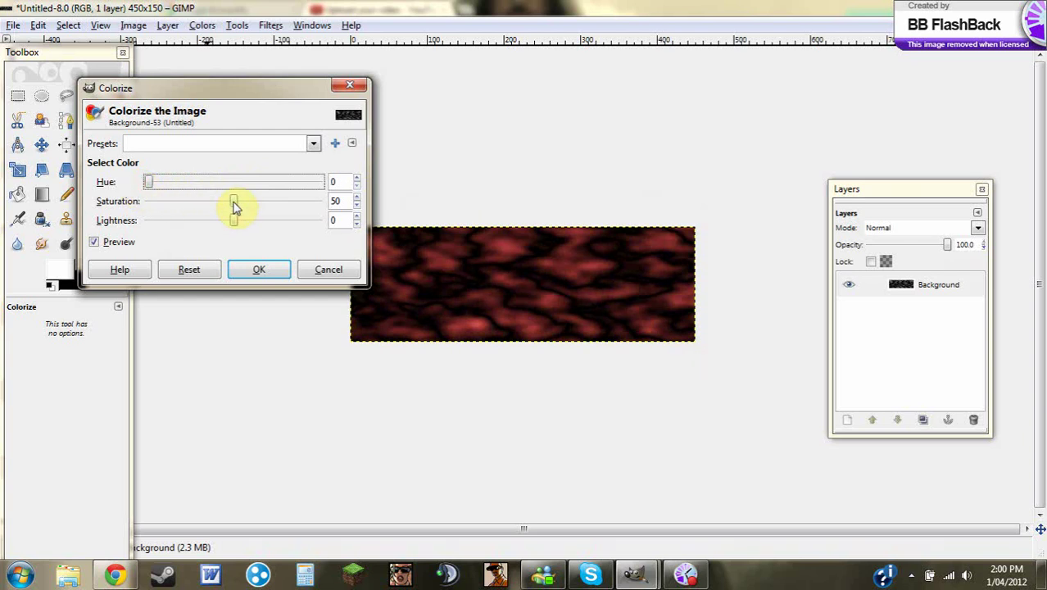
{"action": "left_click_drag", "start_coordinate": [234, 206], "coordinate": [281, 205]}
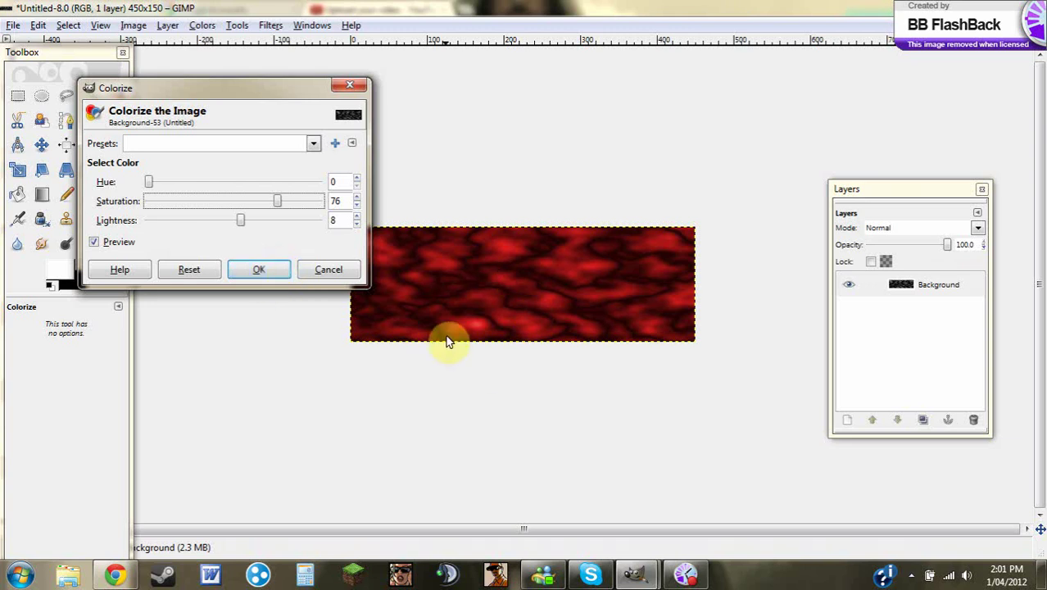
{"action": "left_click", "coordinate": [255, 270]}
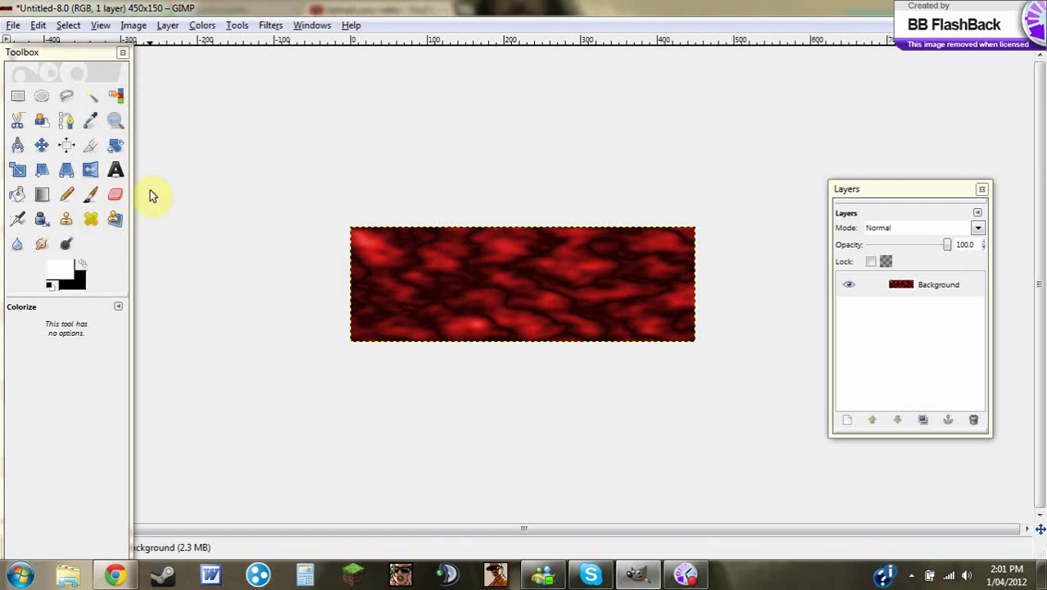
Step: Make yellow the foreground colour and cyan the background colour
{"action": "left_click", "coordinate": [115, 169]}
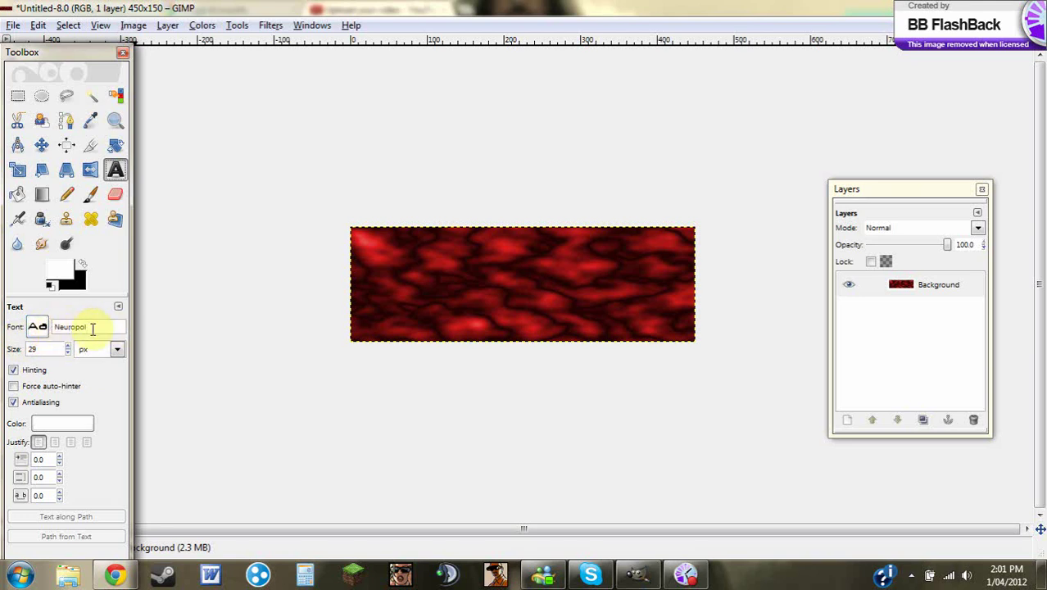
{"action": "left_click", "coordinate": [63, 270]}
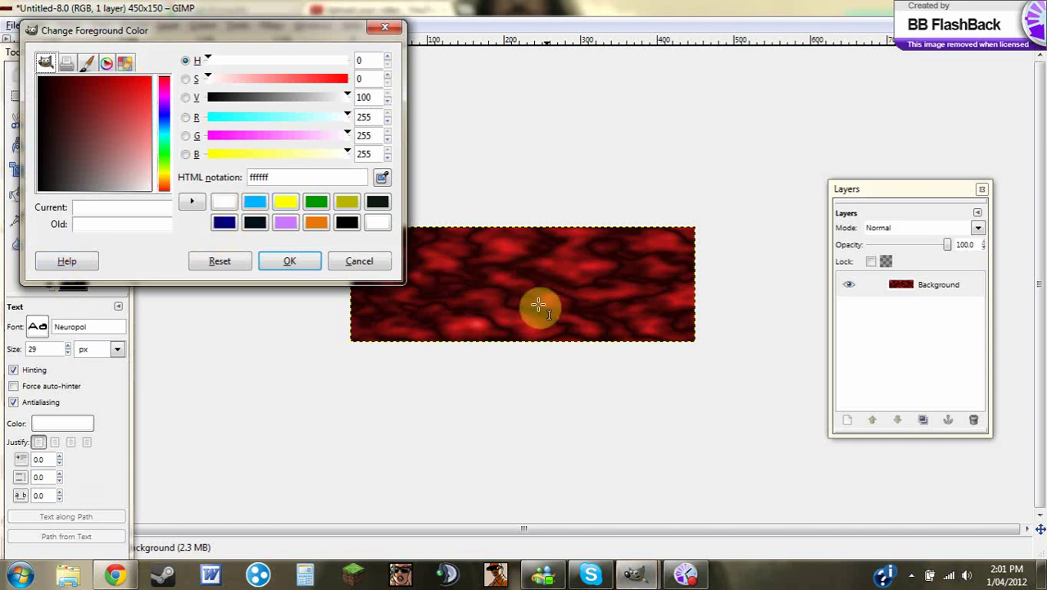
{"action": "left_click", "coordinate": [286, 202]}
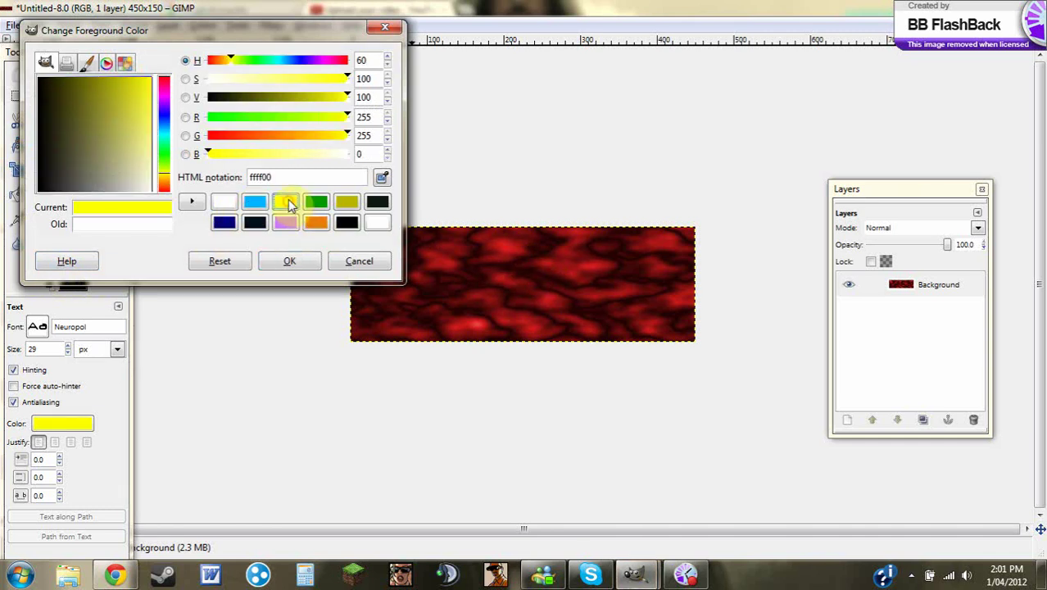
{"action": "left_click", "coordinate": [290, 261]}
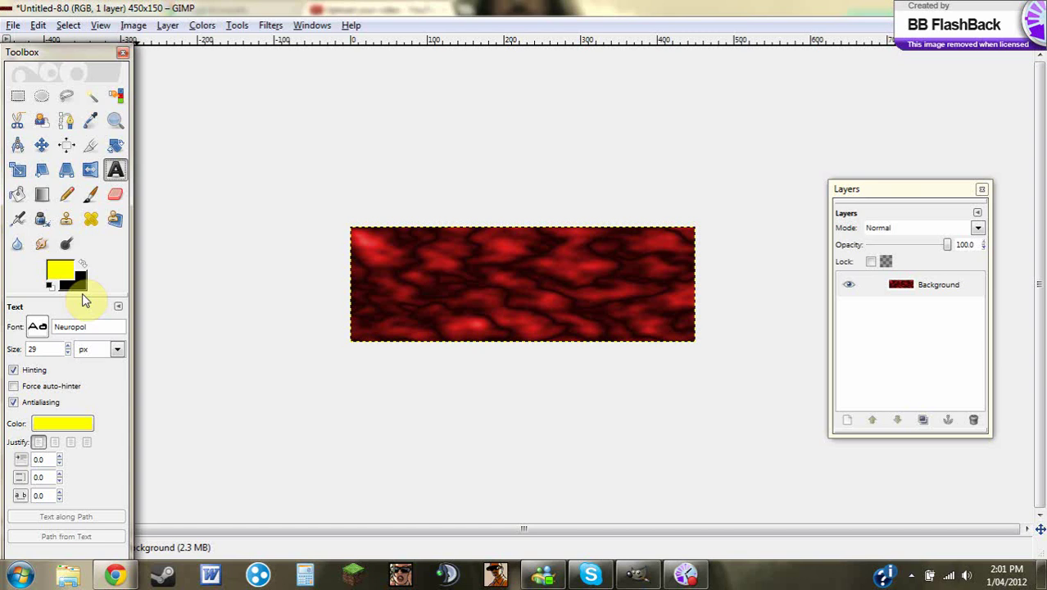
{"action": "left_click", "coordinate": [79, 288]}
{"action": "left_click", "coordinate": [279, 203]}
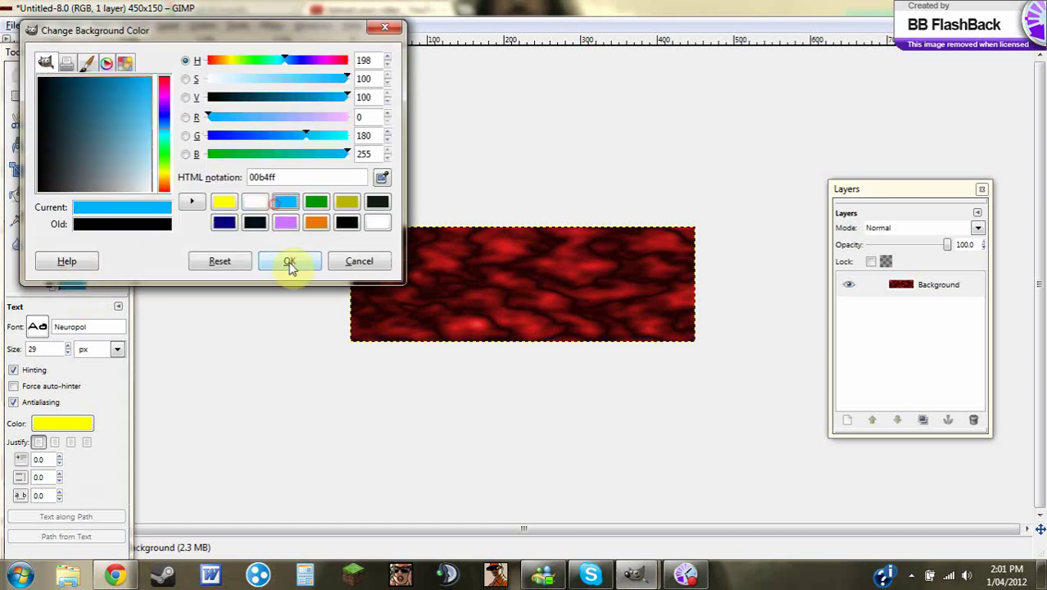
{"action": "left_click", "coordinate": [289, 261]}
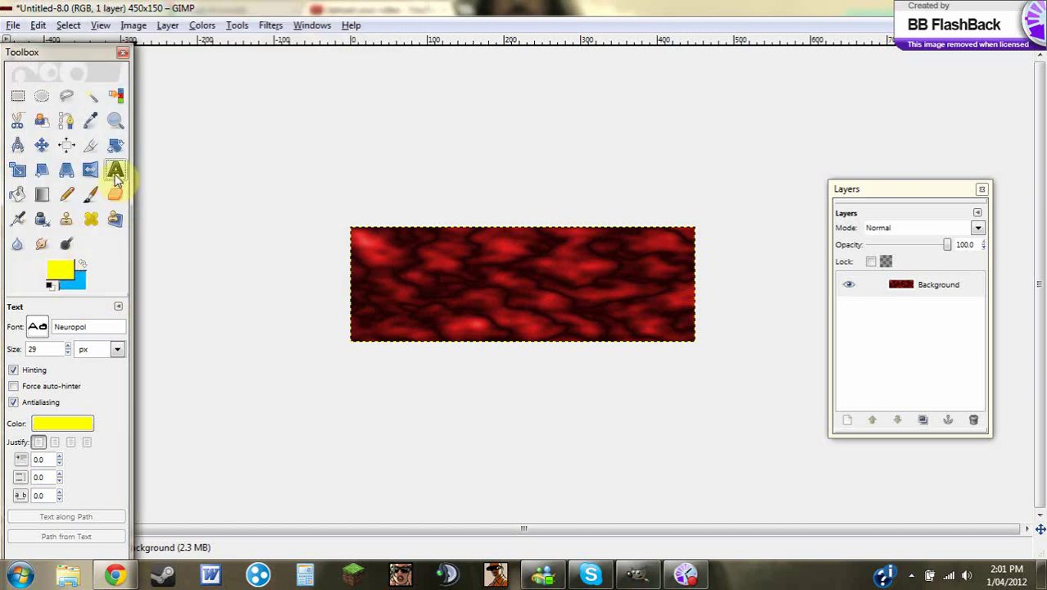
Step: Place the text 'Xtreme0728' on the banner in yellow Neuropol
{"action": "left_click", "coordinate": [426, 276]}
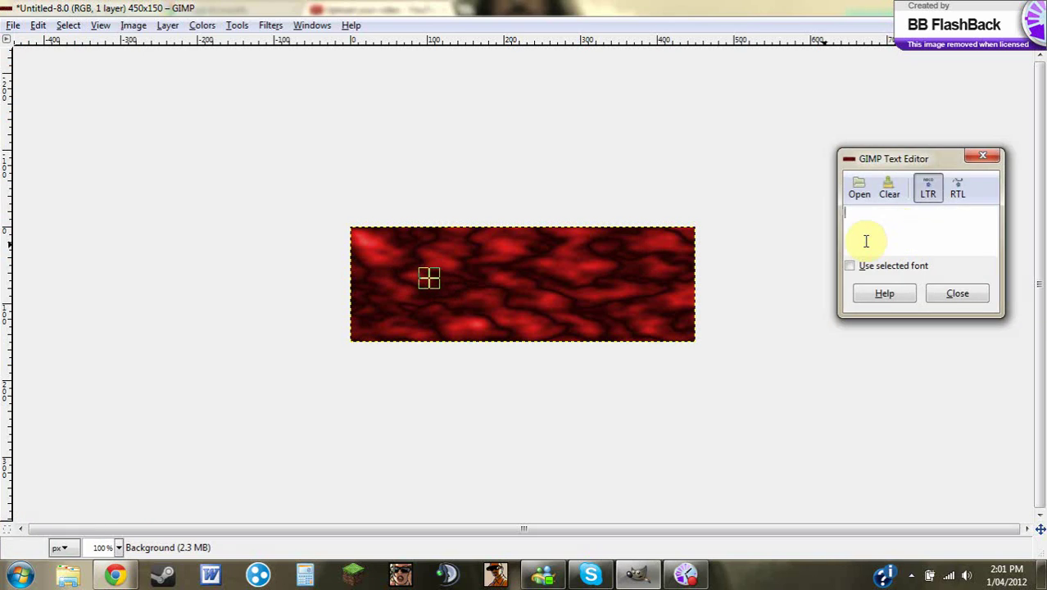
{"action": "type", "text": "Xtr"}
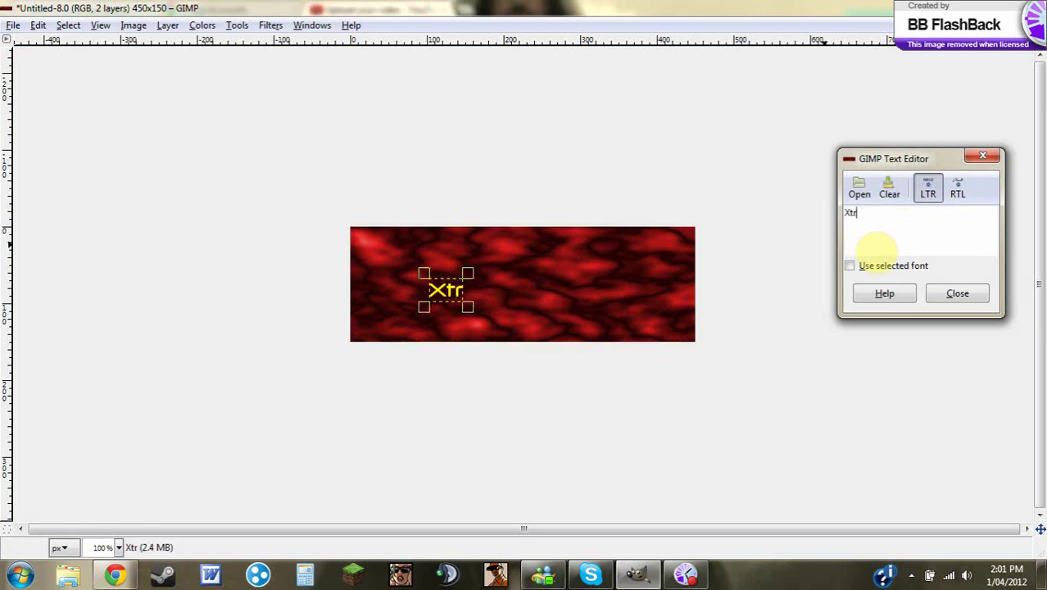
{"action": "type", "text": "eme0728"}
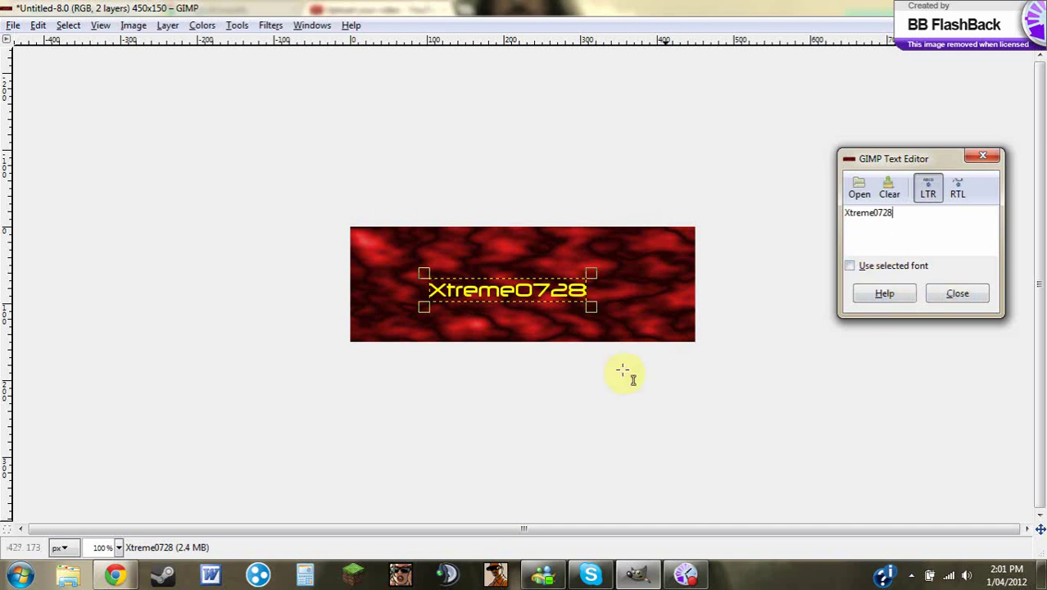
{"action": "left_click", "coordinate": [957, 294]}
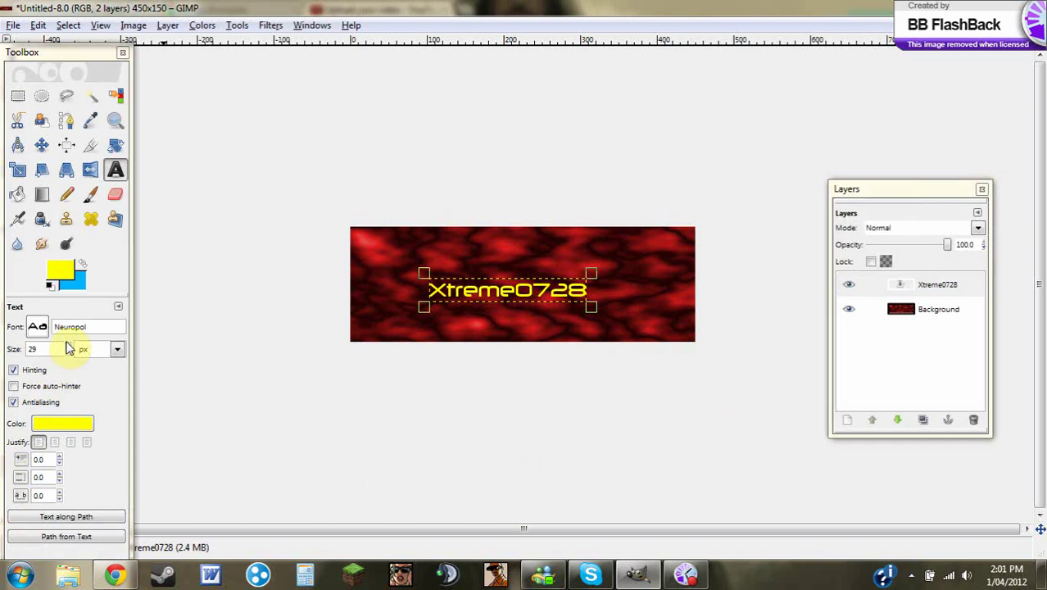
Step: Set the text size to 35 px and centre Xtreme0728 vertically and horizontally
{"action": "left_click_drag", "start_coordinate": [69, 347], "coordinate": [69, 354]}
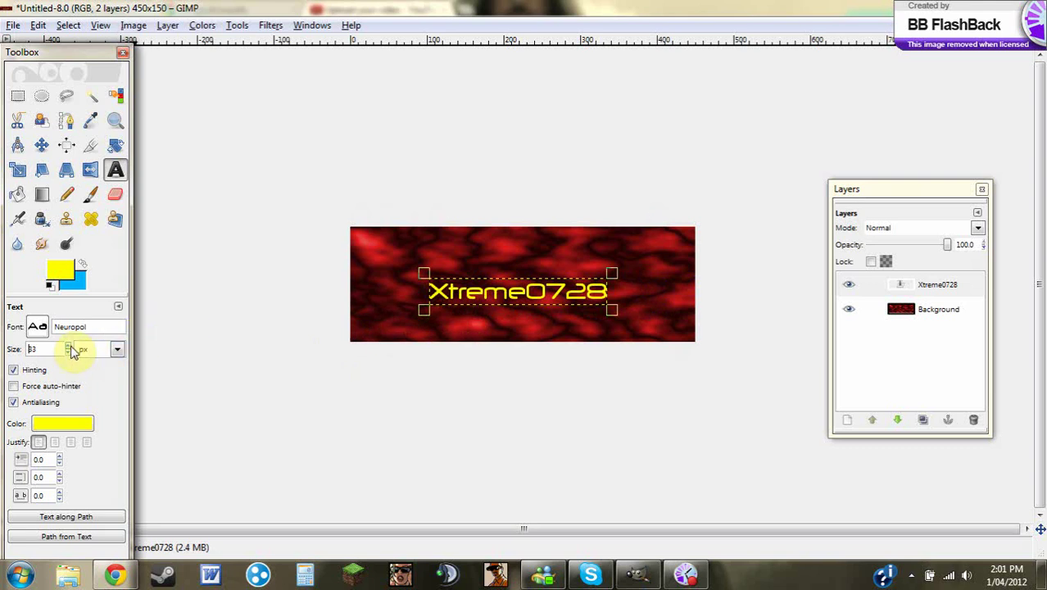
{"action": "double_click", "coordinate": [70, 345]}
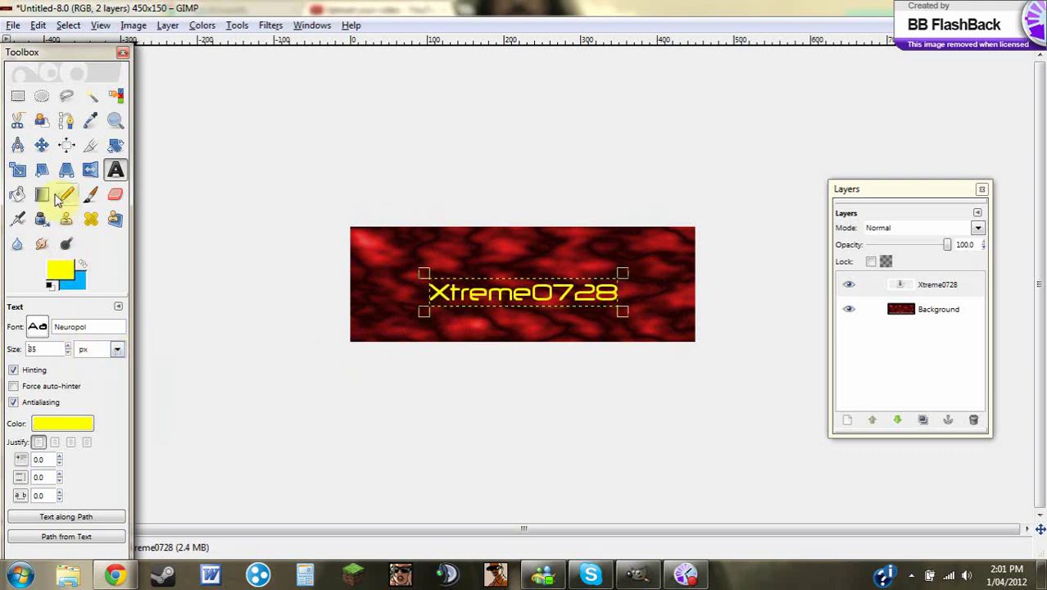
{"action": "left_click", "coordinate": [69, 147]}
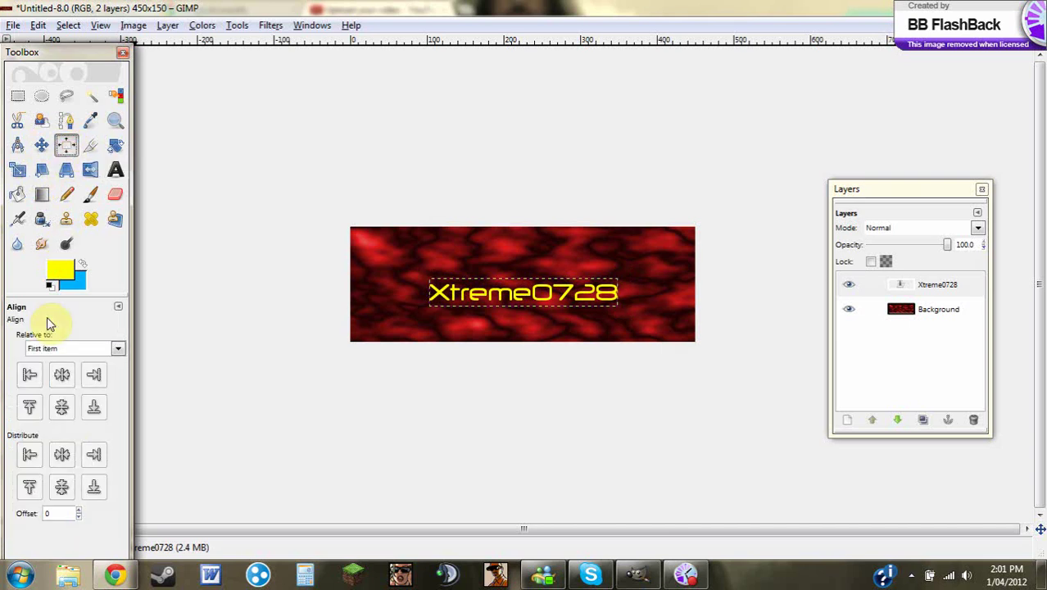
{"action": "left_click", "coordinate": [537, 293]}
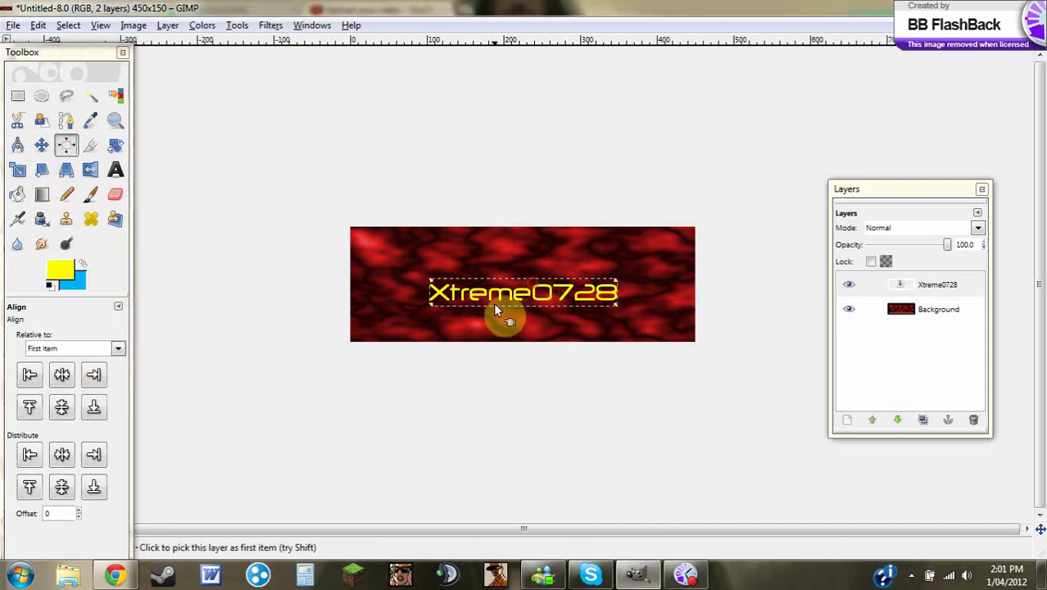
{"action": "left_click", "coordinate": [63, 409]}
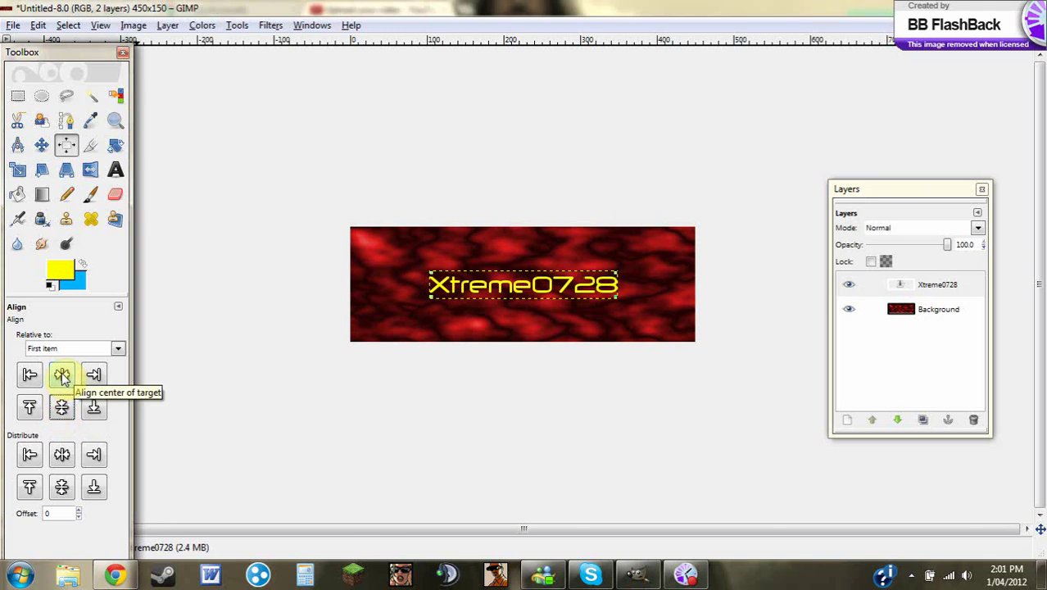
{"action": "left_click", "coordinate": [62, 377]}
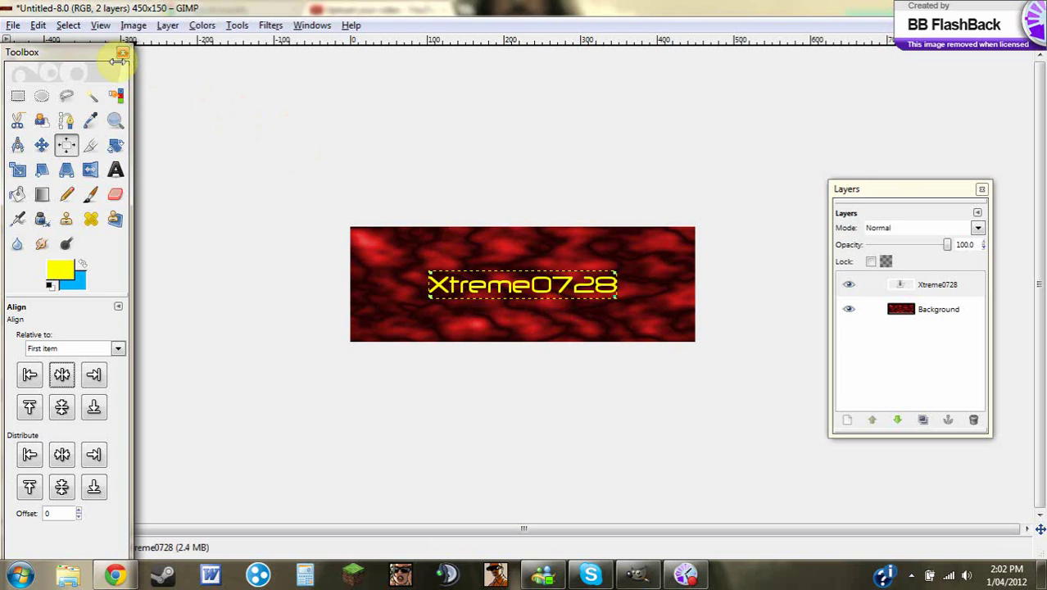
Step: Duplicate the Xtreme0728 text layer to create Xtreme0728#1
{"action": "left_click_drag", "start_coordinate": [83, 52], "coordinate": [82, 50]}
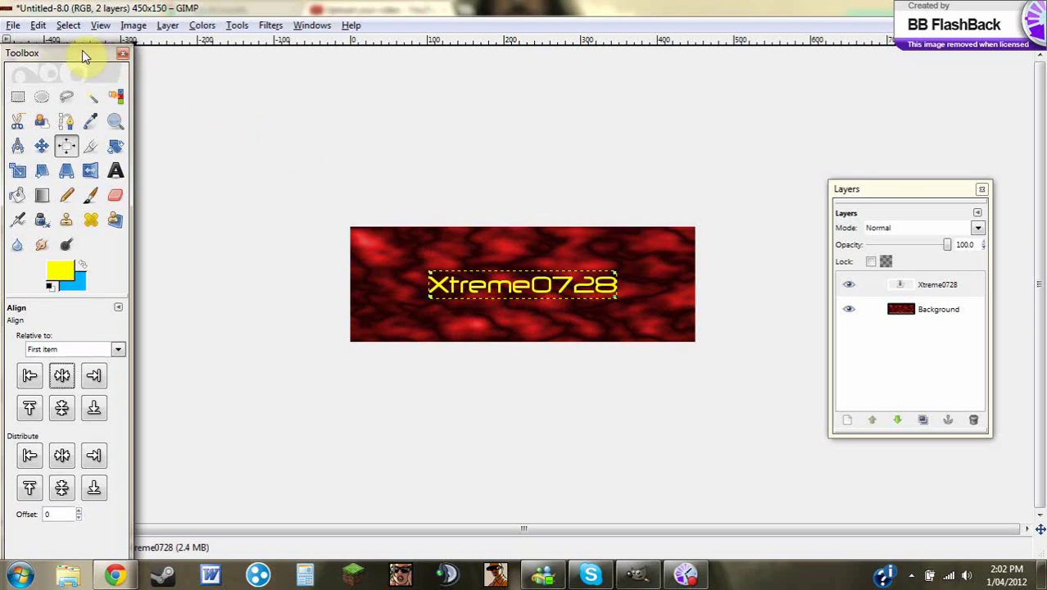
{"action": "right_click", "coordinate": [941, 284]}
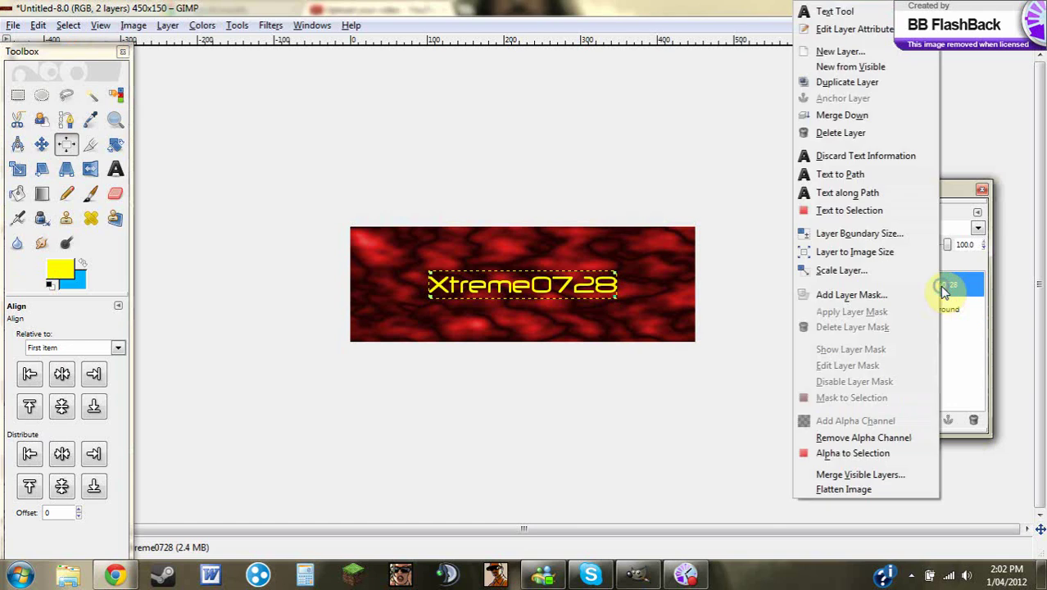
{"action": "left_click", "coordinate": [868, 85]}
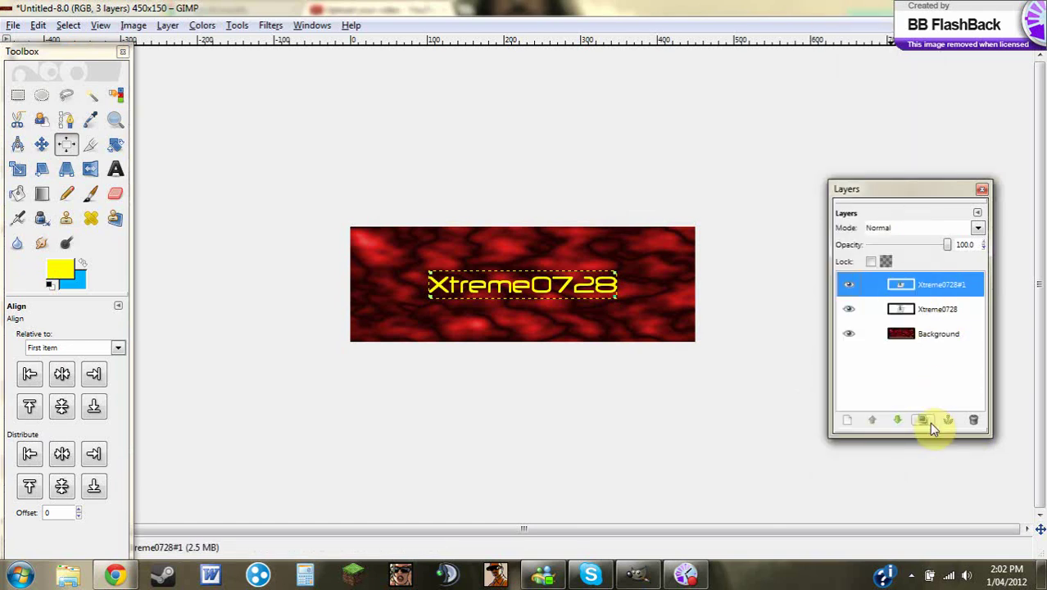
Step: Select the Xtreme0728 letter shapes with Alpha to Selection
{"action": "left_click", "coordinate": [936, 311]}
{"action": "right_click", "coordinate": [938, 315]}
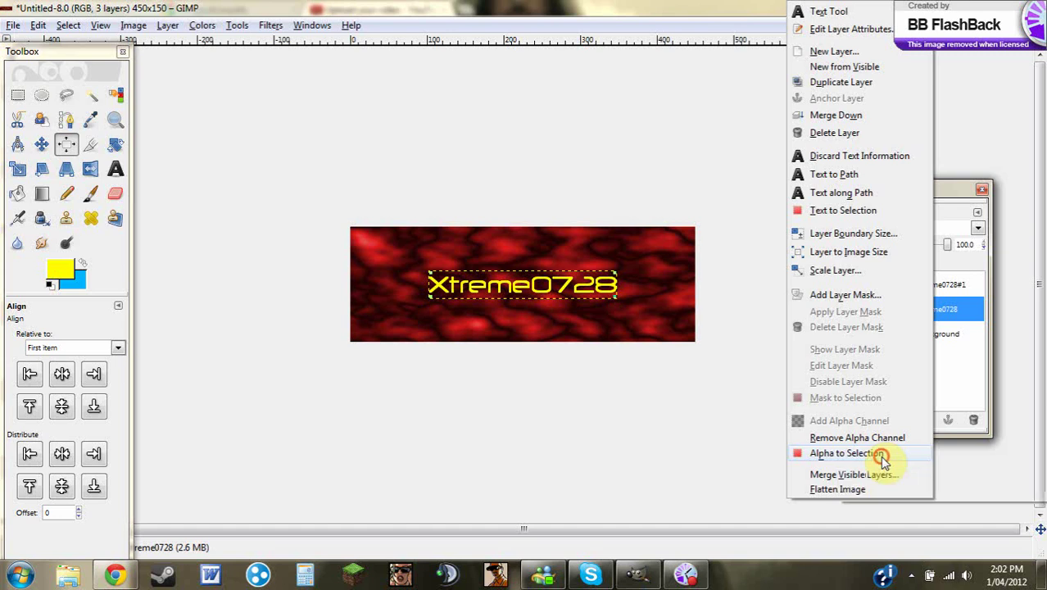
{"action": "left_click", "coordinate": [883, 456]}
Step: On Xtreme0728#1, stroke the letter selection with a 1 px cyan line, then deselect
{"action": "left_click", "coordinate": [942, 284]}
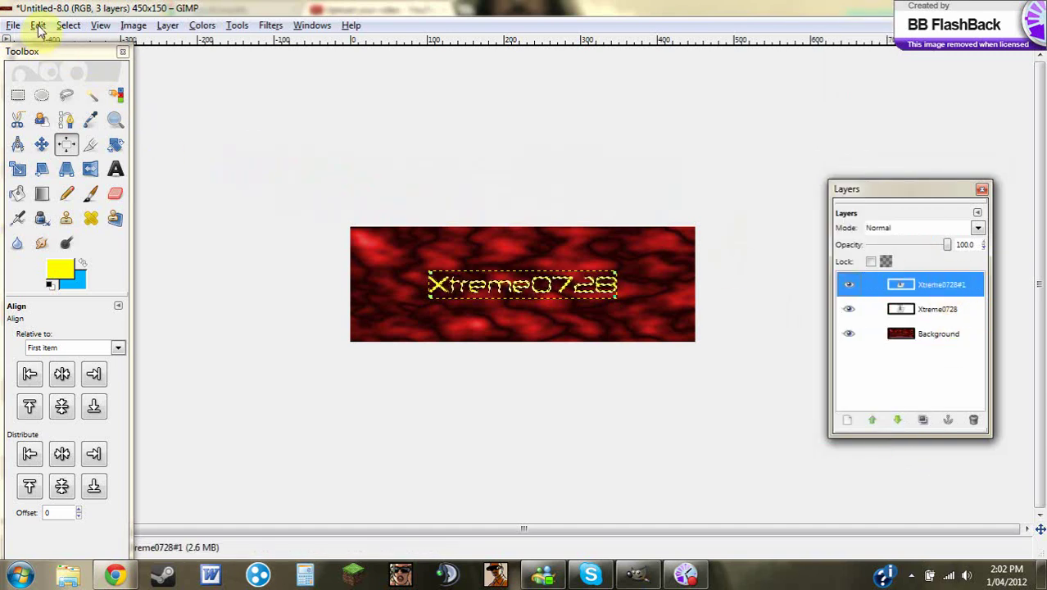
{"action": "left_click", "coordinate": [82, 263]}
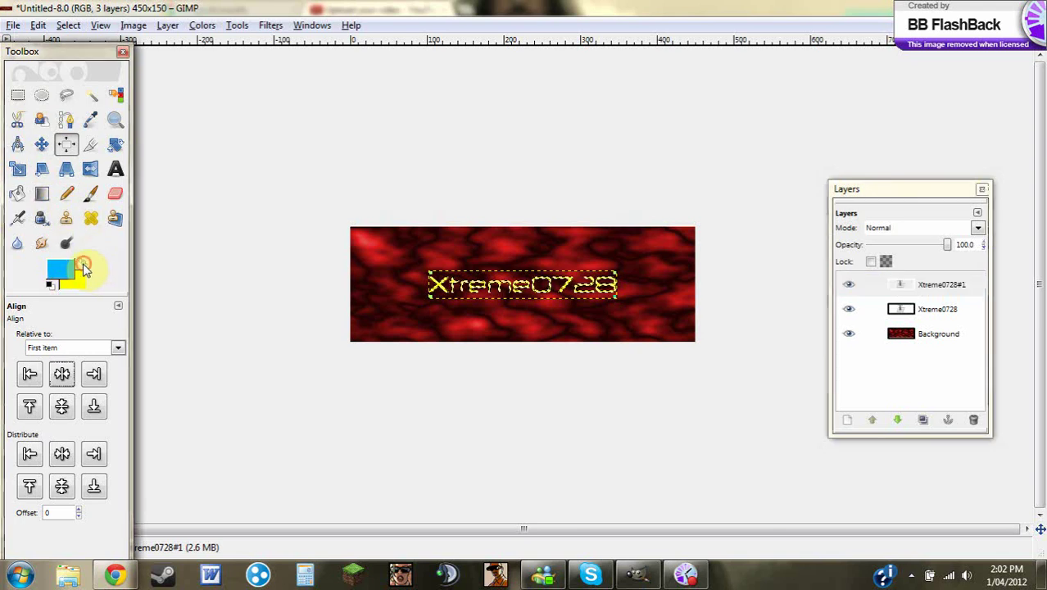
{"action": "left_click", "coordinate": [37, 25]}
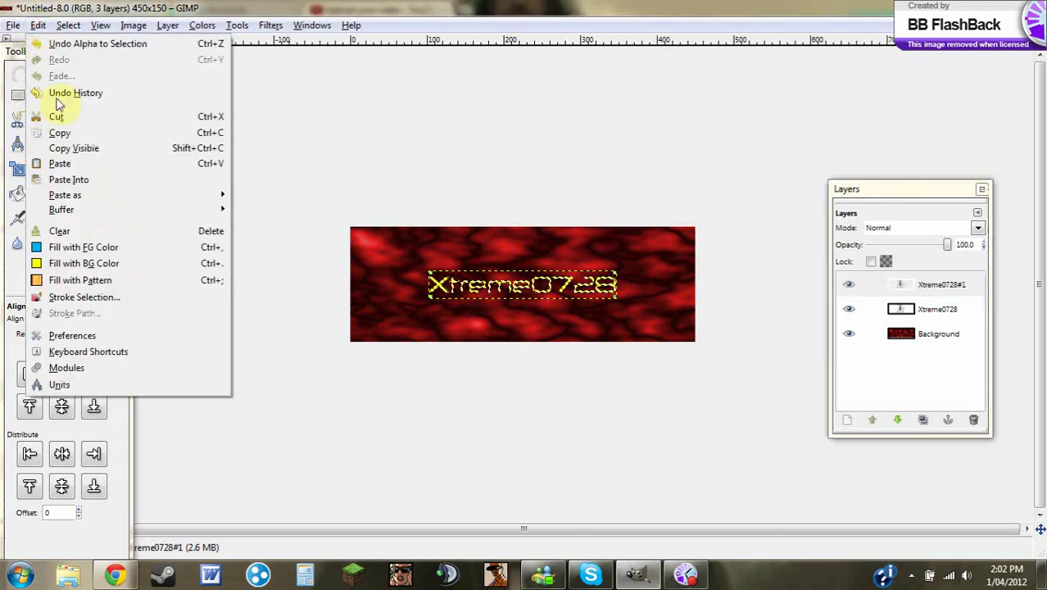
{"action": "left_click", "coordinate": [84, 300]}
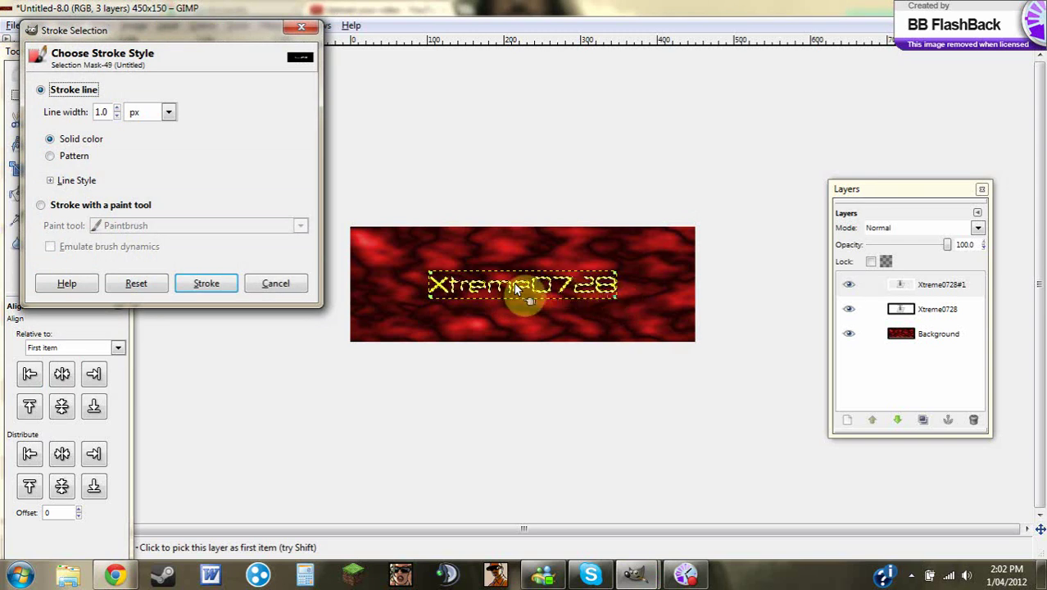
{"action": "left_click", "coordinate": [209, 285]}
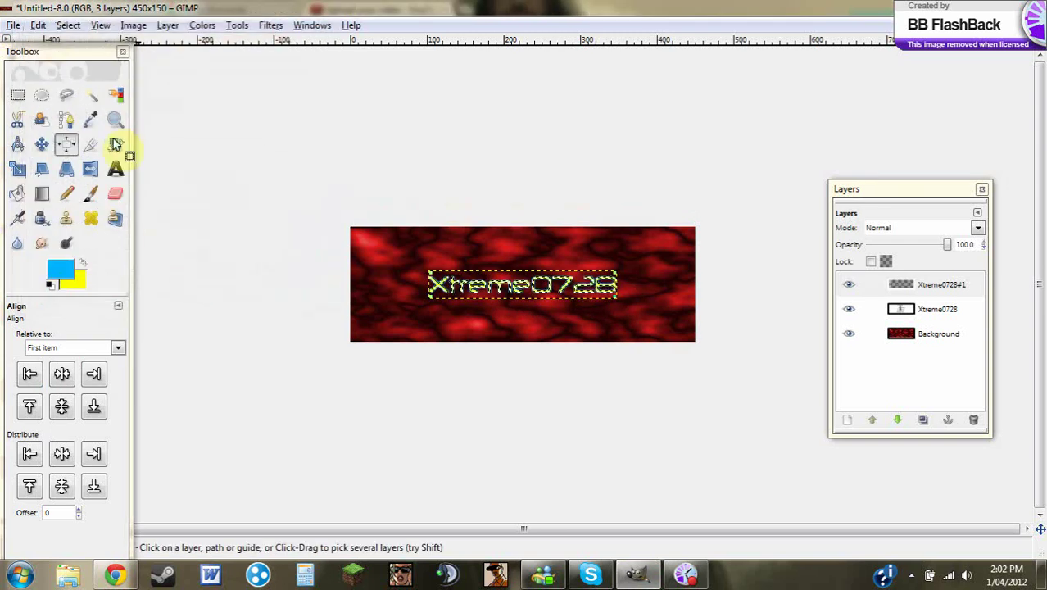
{"action": "left_click", "coordinate": [68, 25]}
{"action": "left_click", "coordinate": [77, 65]}
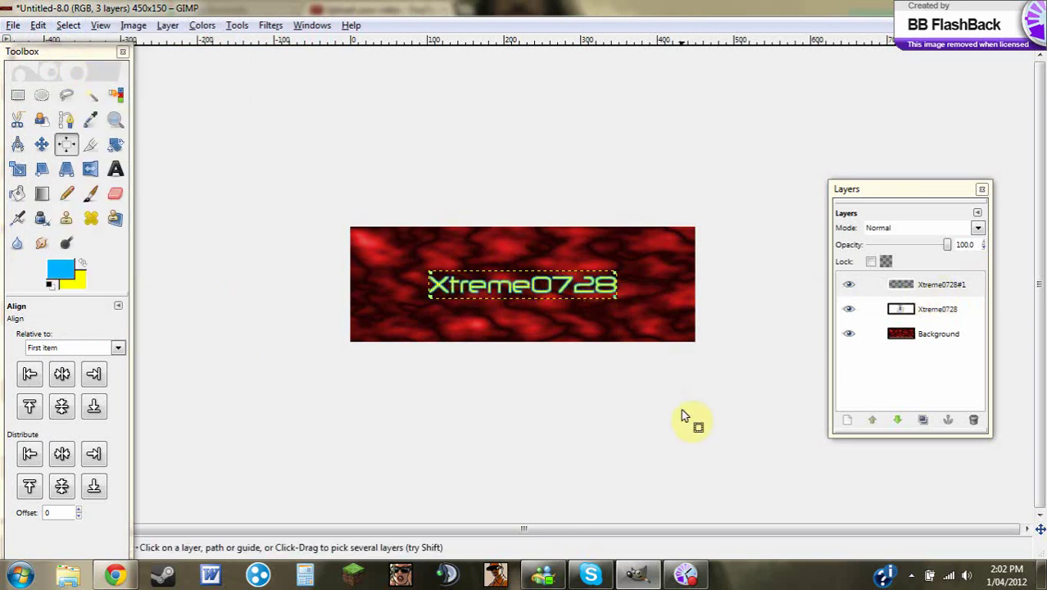
Step: Merge all visible layers and duplicate the merged background four times
{"action": "key", "text": "ctrl+m"}
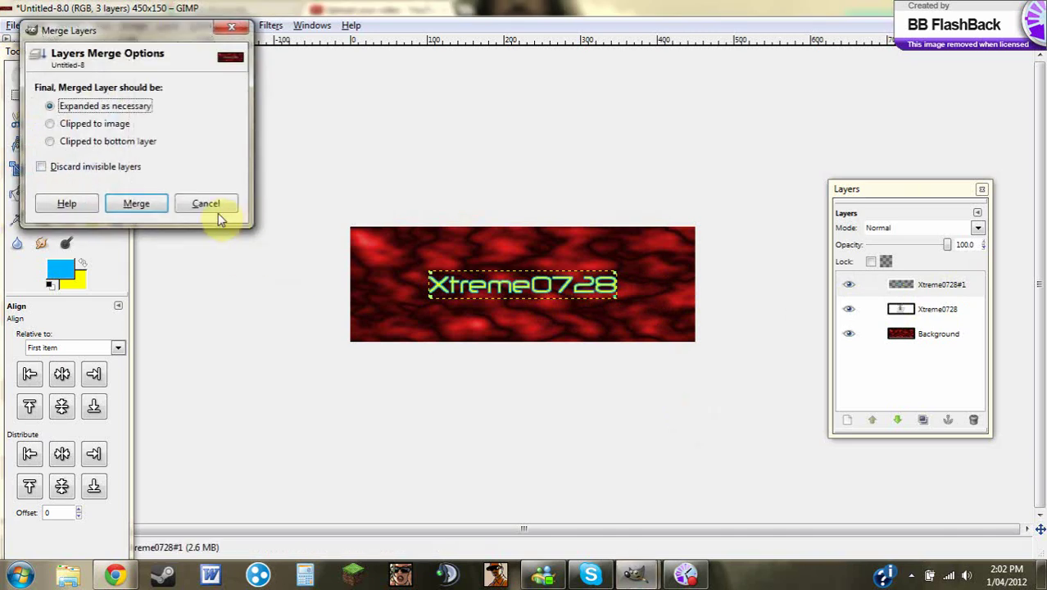
{"action": "left_click", "coordinate": [150, 210]}
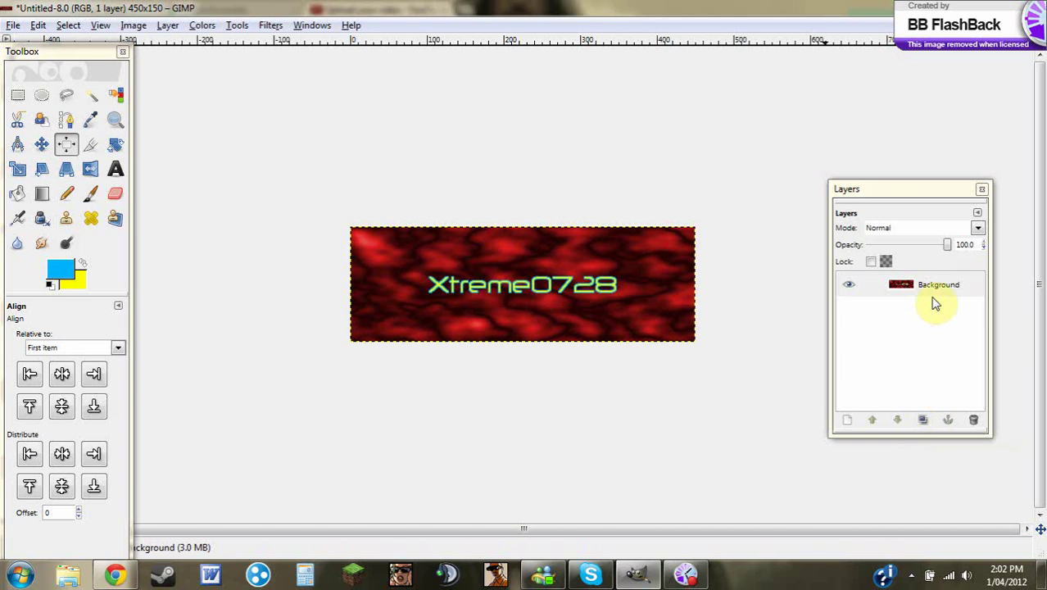
{"action": "left_click", "coordinate": [927, 421]}
{"action": "left_click", "coordinate": [924, 421]}
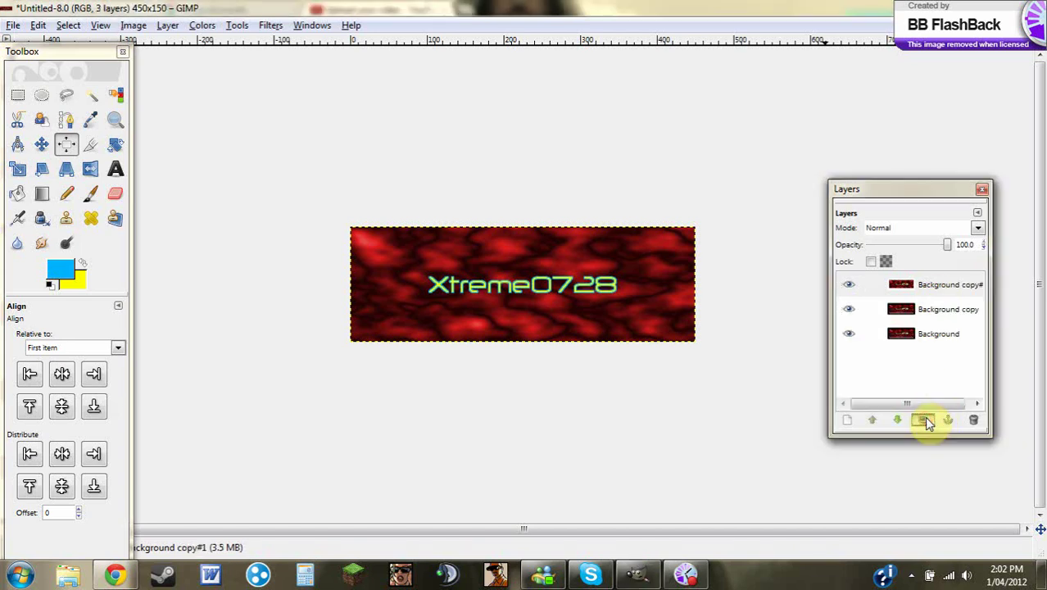
{"action": "left_click", "coordinate": [924, 420]}
{"action": "left_click", "coordinate": [924, 420]}
Step: Hide the top two layer copies and make the third copy active
{"action": "left_click", "coordinate": [849, 333]}
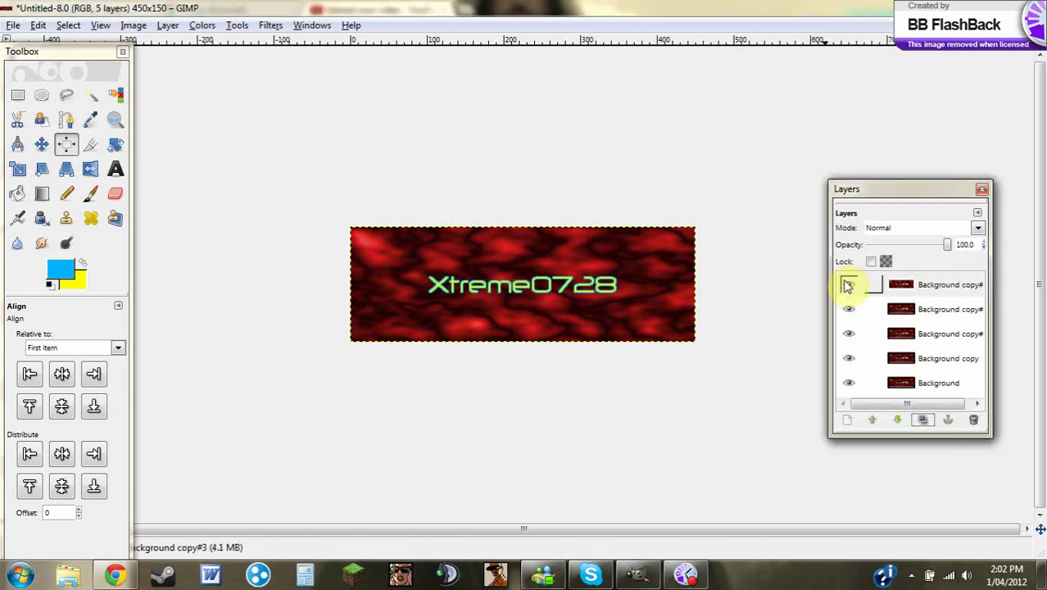
{"action": "left_click", "coordinate": [848, 284]}
{"action": "left_click", "coordinate": [848, 309]}
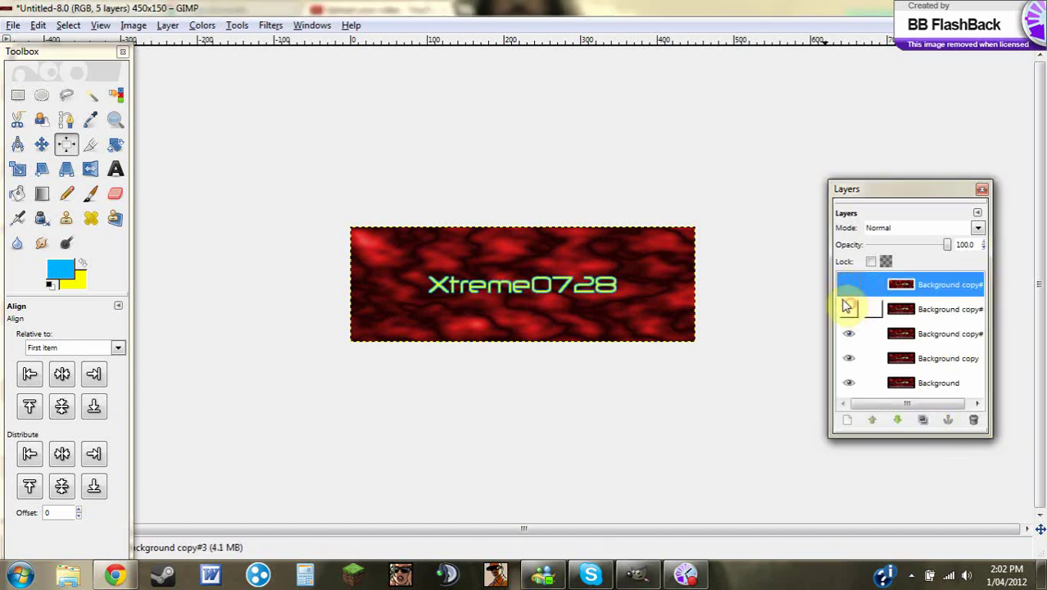
{"action": "left_click", "coordinate": [948, 336]}
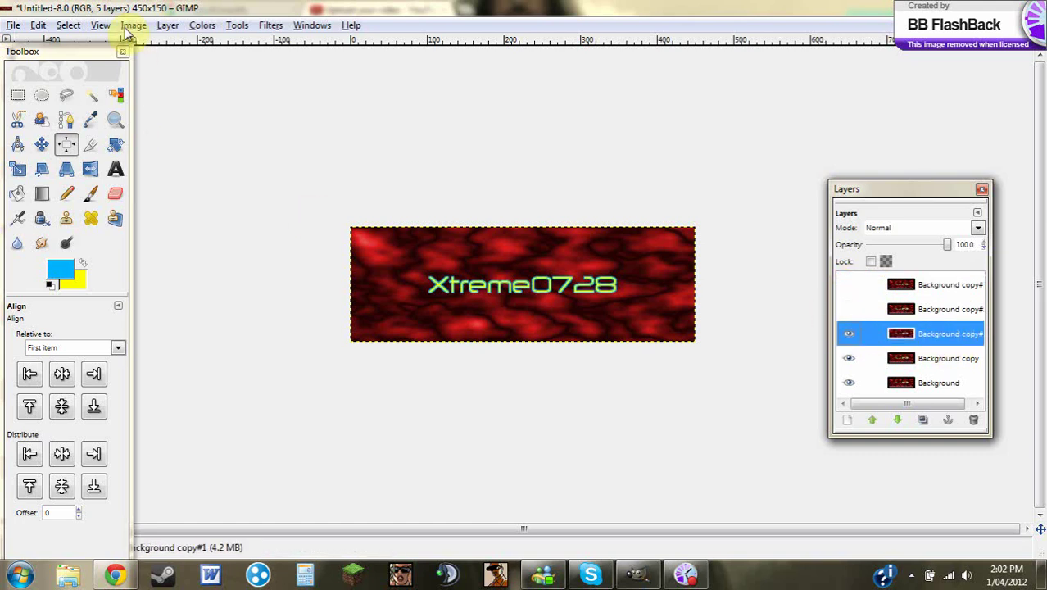
Step: Apply a zoom Motion Blur of length 50, centred at 225/75, to Background copy#1
{"action": "left_click", "coordinate": [269, 27]}
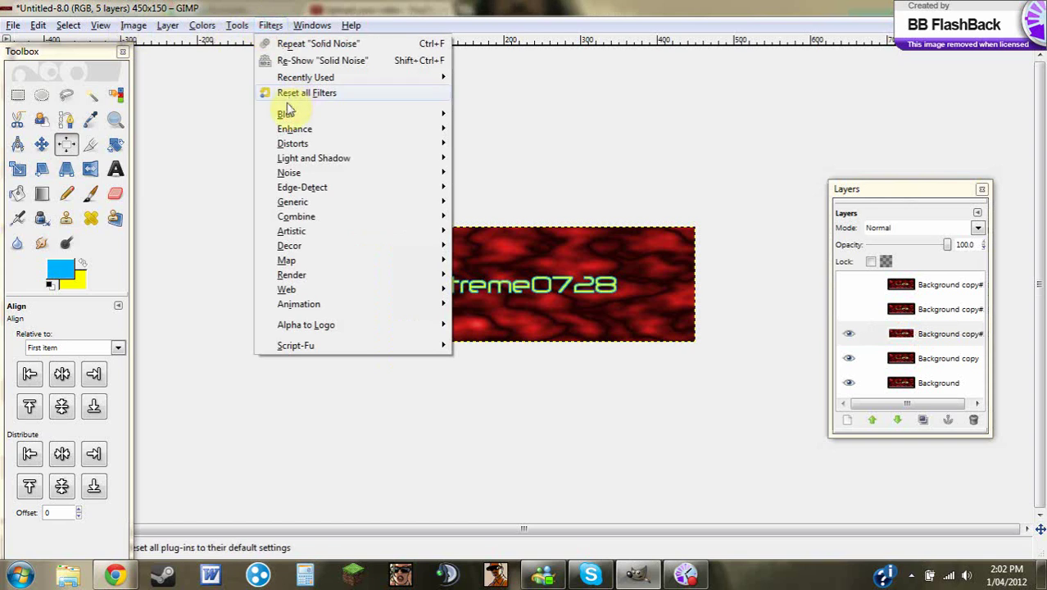
{"action": "mouse_move", "coordinate": [327, 118]}
{"action": "left_click", "coordinate": [523, 146]}
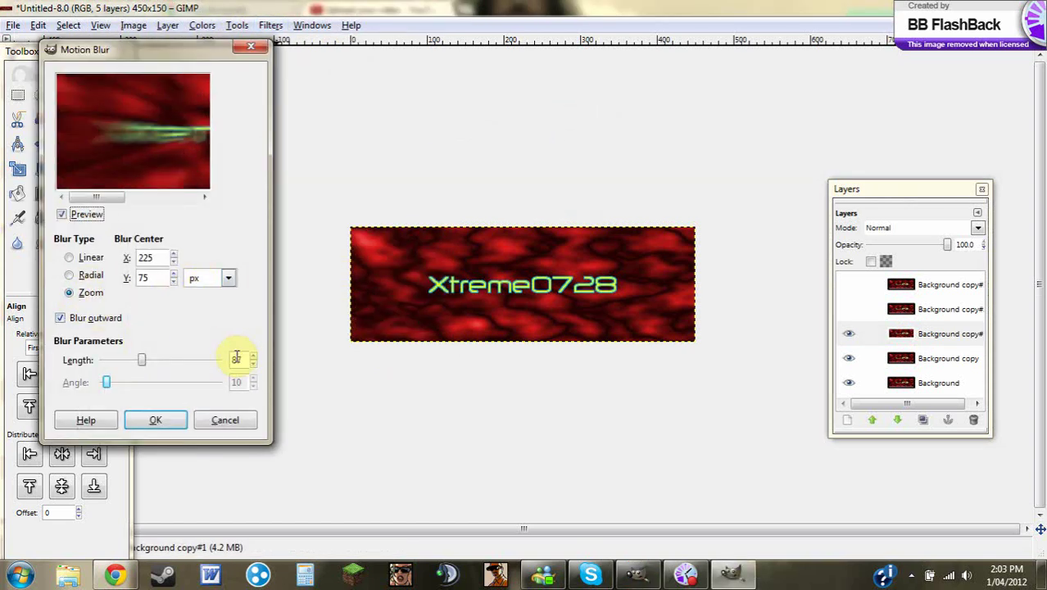
{"action": "key", "text": "BackSpace"}
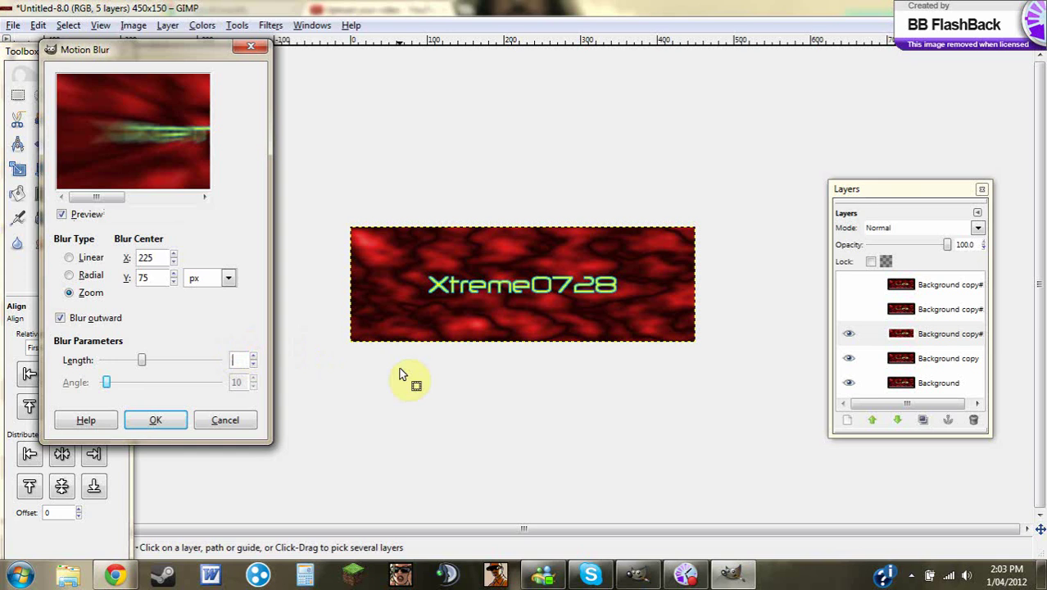
{"action": "type", "text": "50"}
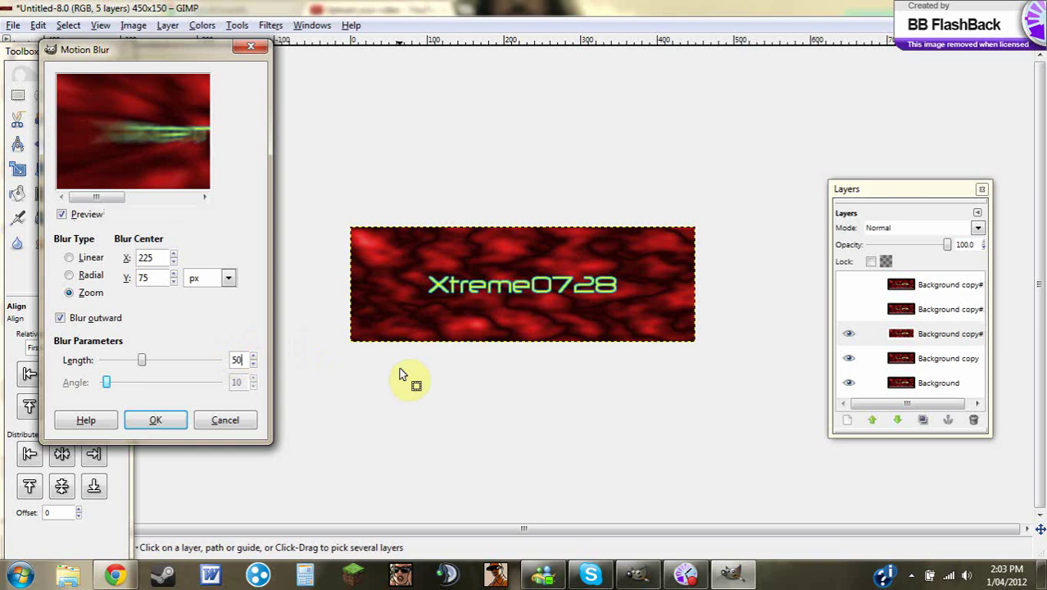
{"action": "left_click", "coordinate": [155, 420]}
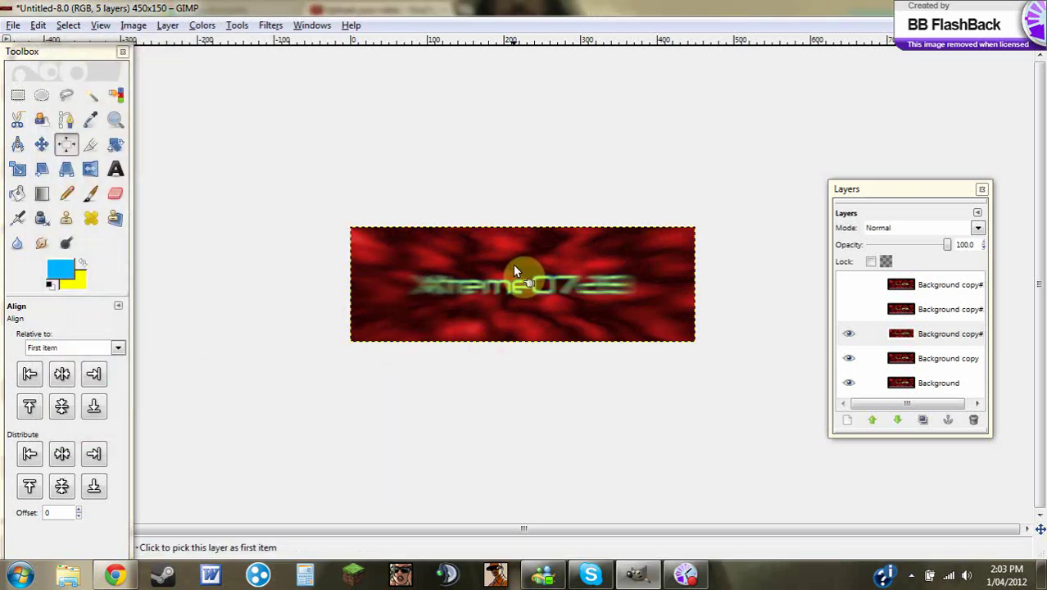
Step: Select the Background copy layer and apply a simple blur to it
{"action": "left_click", "coordinate": [929, 360]}
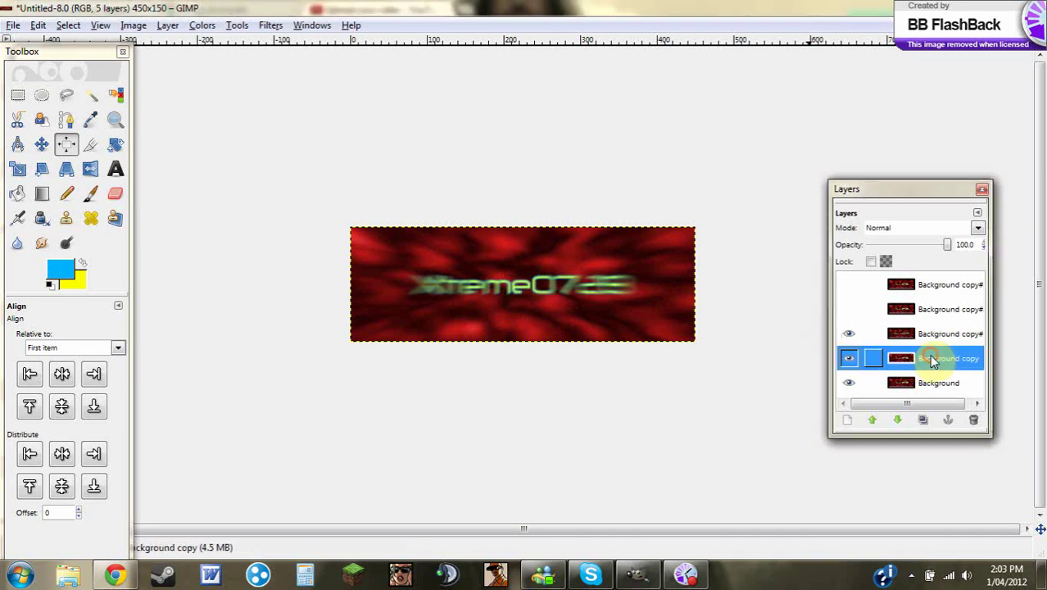
{"action": "left_click", "coordinate": [272, 24]}
{"action": "mouse_move", "coordinate": [427, 112]}
{"action": "left_click", "coordinate": [477, 114]}
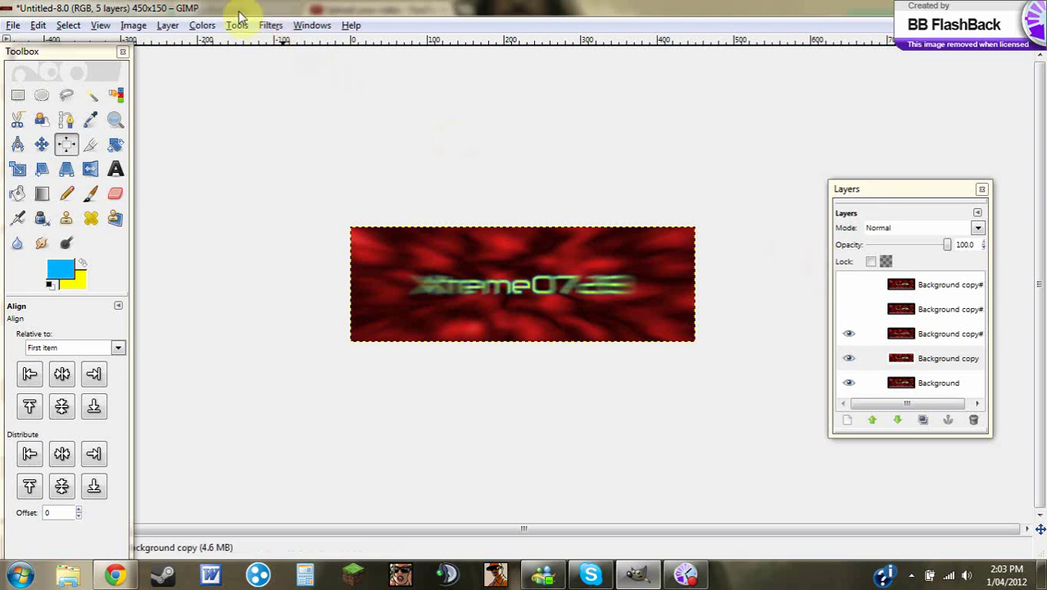
Step: Apply a zoom Motion Blur of length 75 from the image centre to Background copy
{"action": "left_click", "coordinate": [279, 25]}
{"action": "mouse_move", "coordinate": [309, 116]}
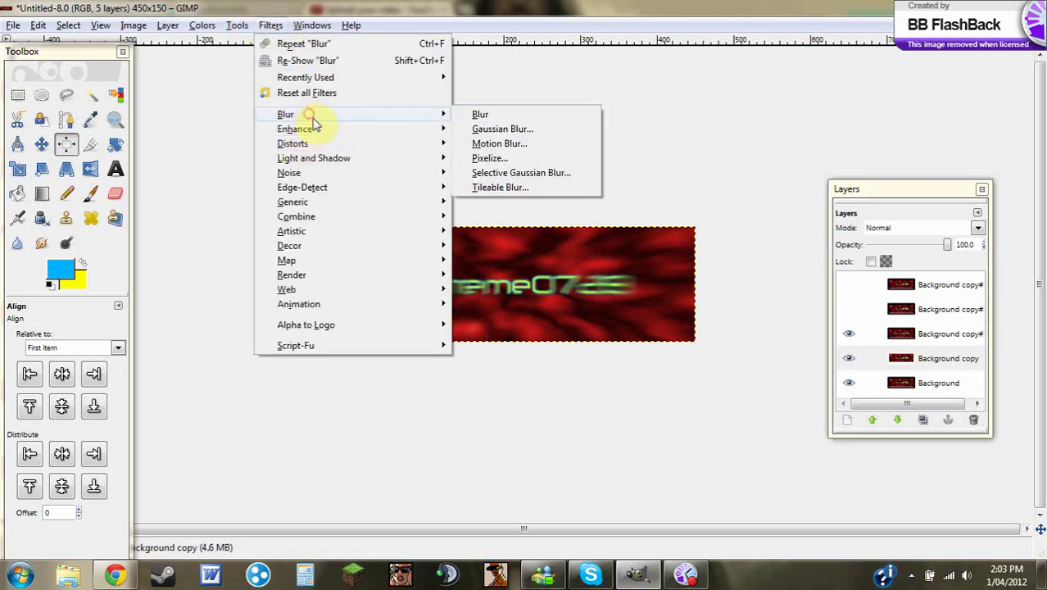
{"action": "left_click", "coordinate": [517, 144]}
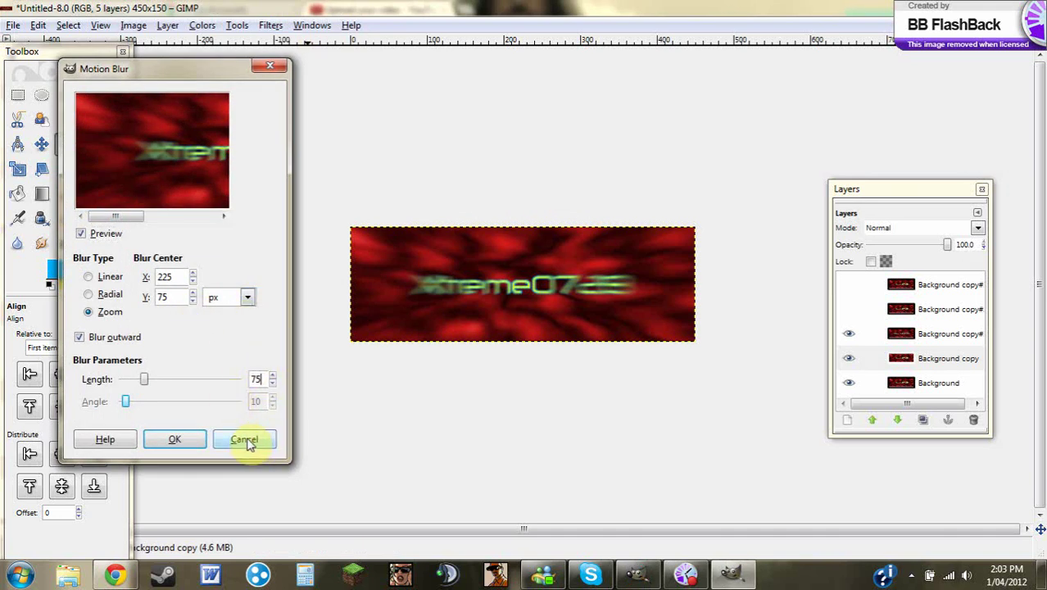
{"action": "left_click", "coordinate": [188, 445]}
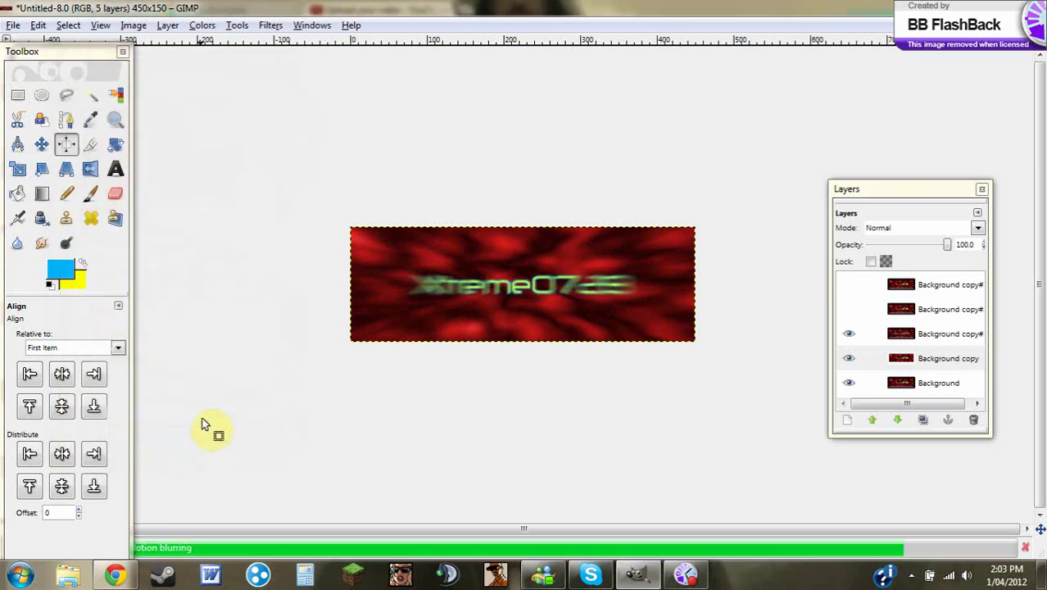
Step: Apply a length-87 zoom Motion Blur to the Background layer
{"action": "left_click", "coordinate": [934, 382]}
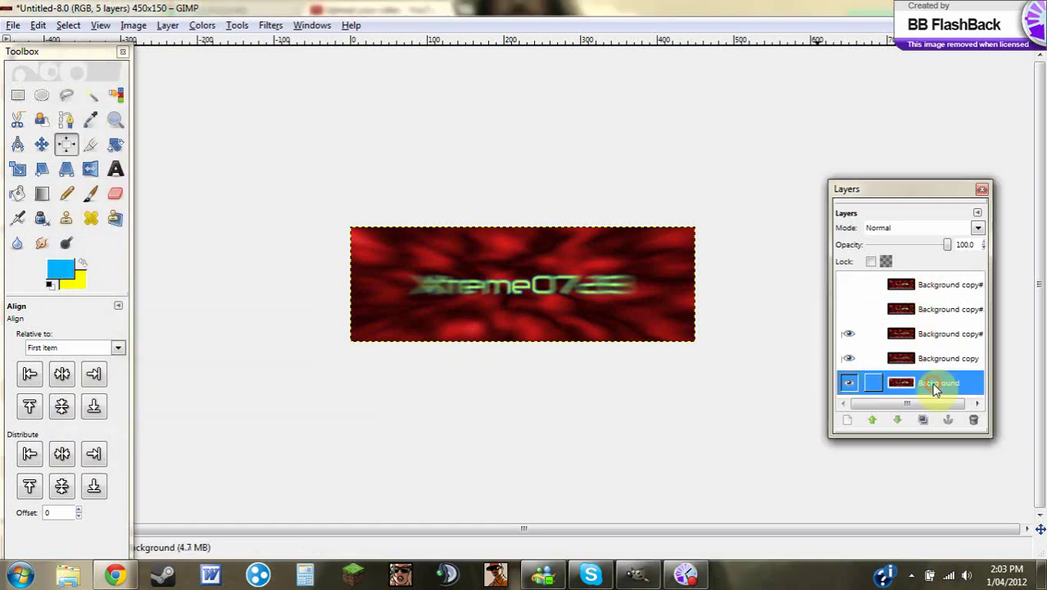
{"action": "left_click", "coordinate": [271, 24]}
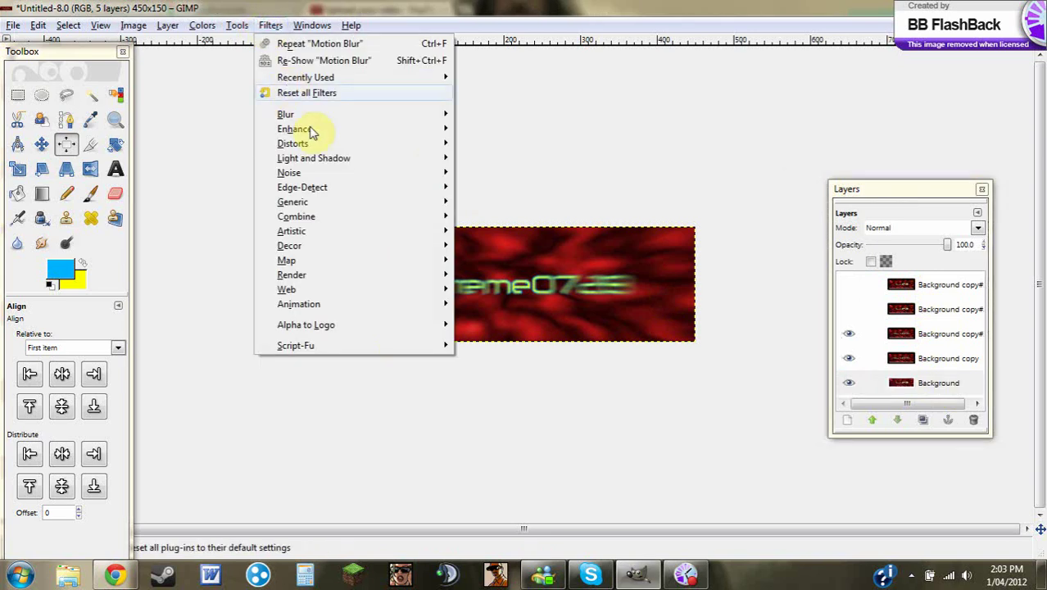
{"action": "mouse_move", "coordinate": [311, 115]}
{"action": "left_click", "coordinate": [516, 144]}
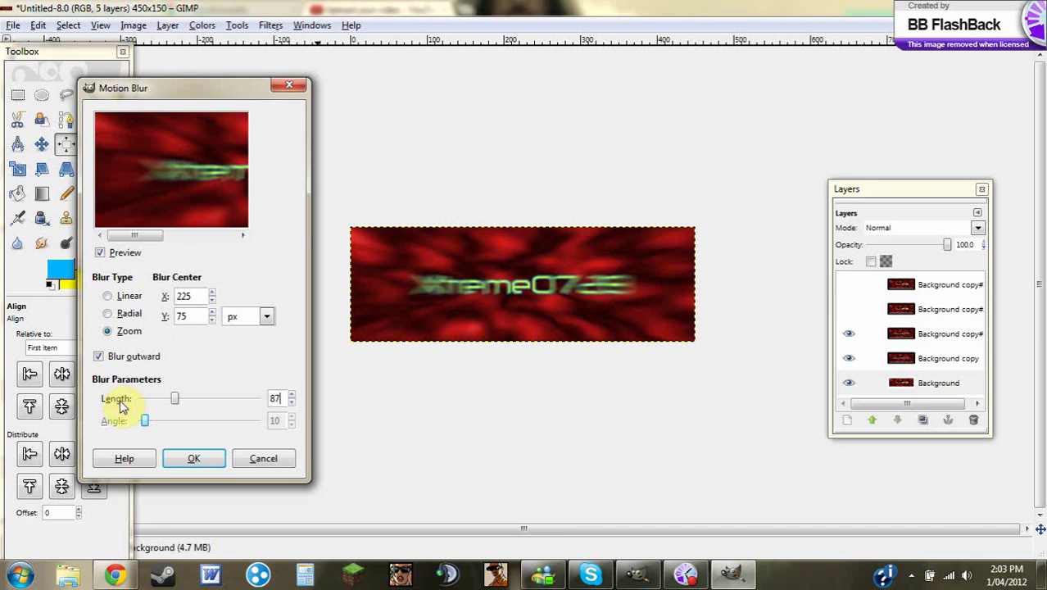
{"action": "left_click", "coordinate": [208, 458]}
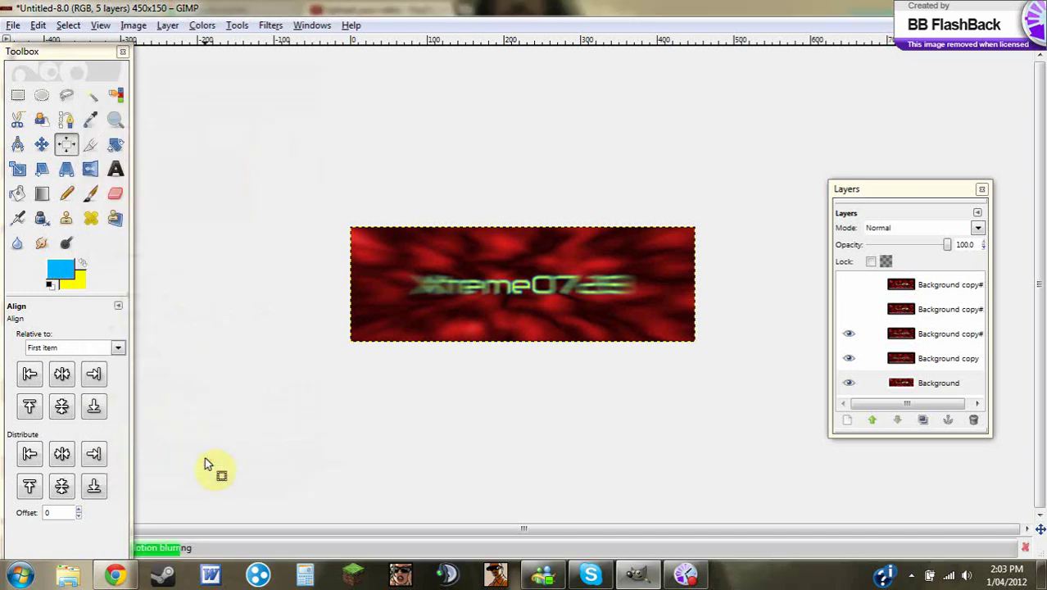
Step: Turn visibility back on for all five layers, showing the sharp Xtreme0728 banner
{"action": "left_click", "coordinate": [922, 309]}
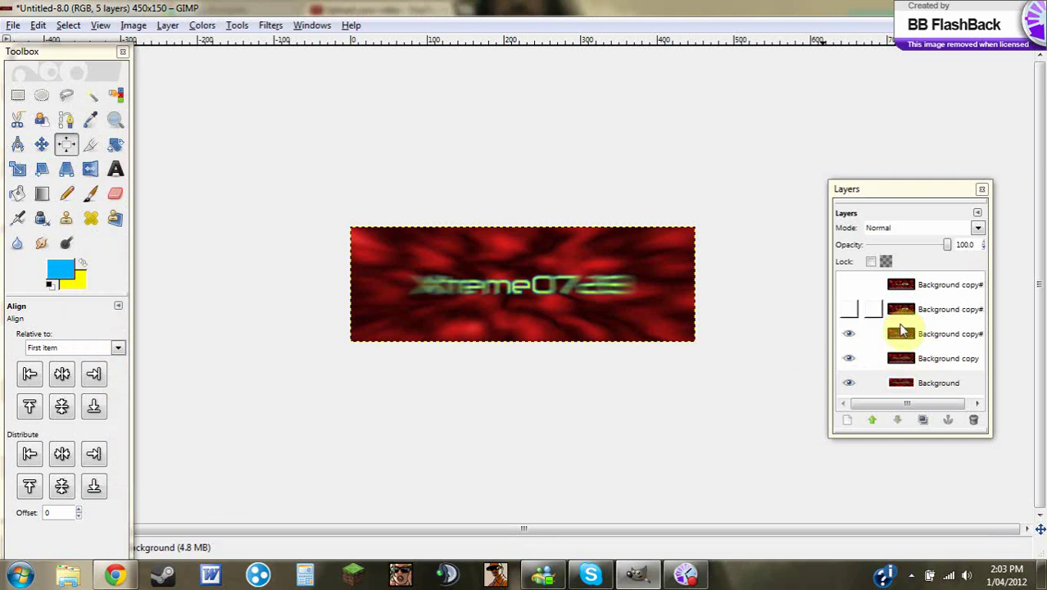
{"action": "left_click", "coordinate": [934, 362]}
{"action": "left_click", "coordinate": [922, 289]}
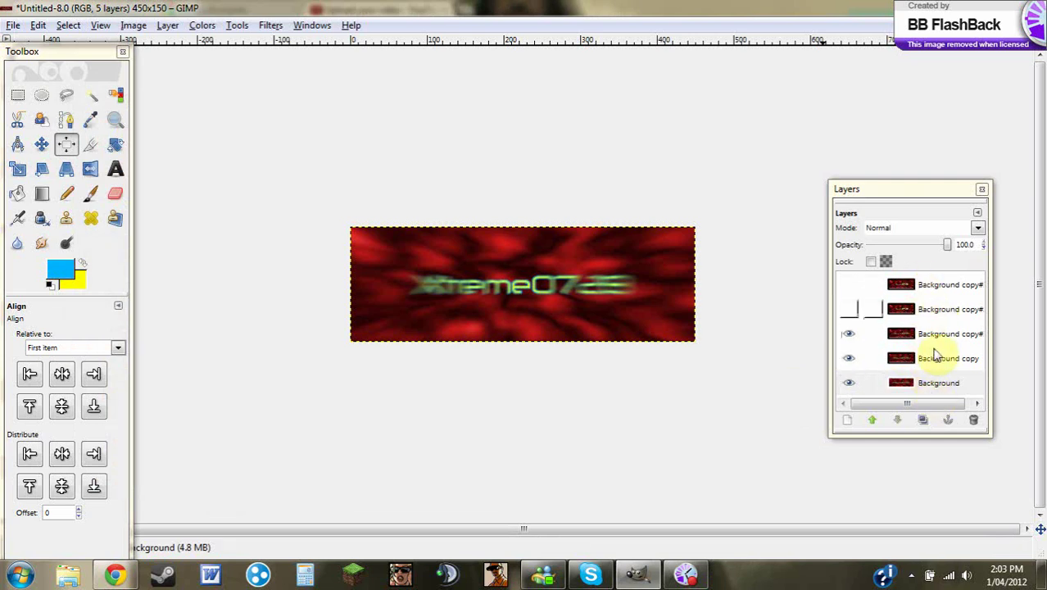
{"action": "left_click", "coordinate": [899, 358]}
{"action": "left_click", "coordinate": [899, 380]}
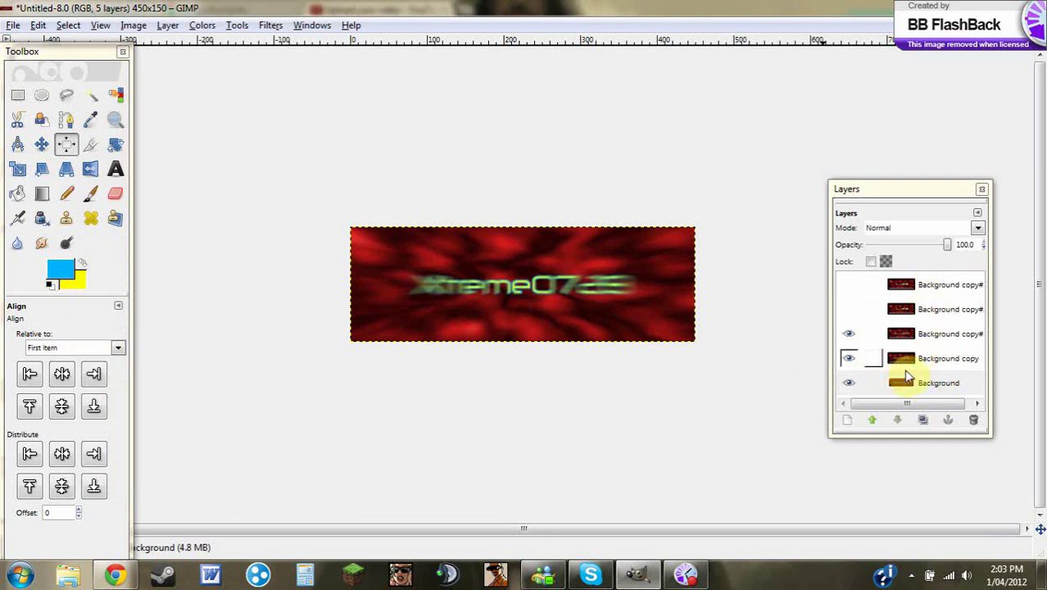
{"action": "left_click", "coordinate": [848, 309]}
{"action": "left_click", "coordinate": [849, 284]}
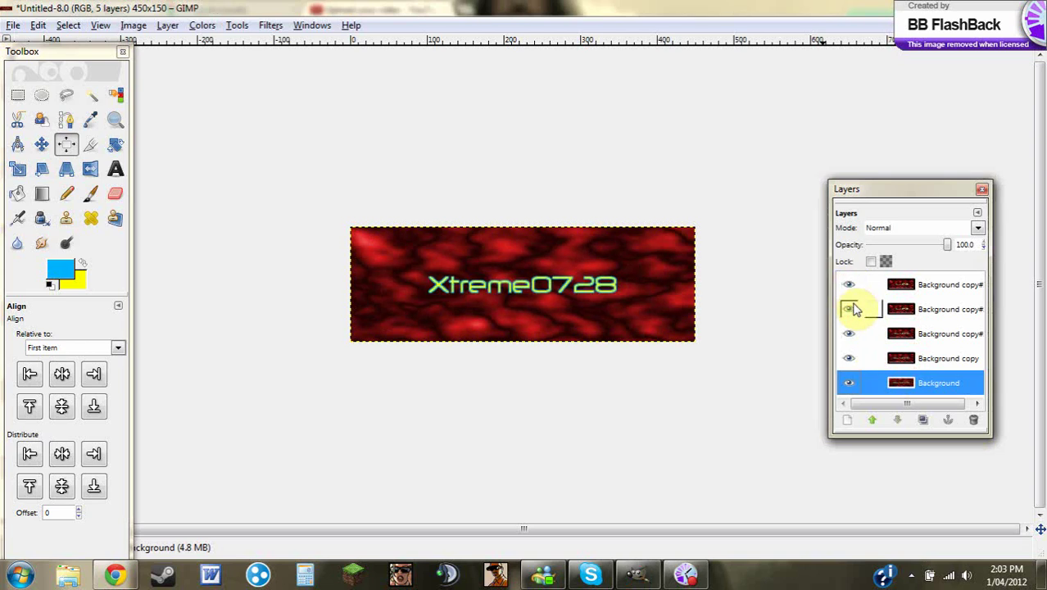
{"action": "mouse_move", "coordinate": [919, 404]}
{"action": "left_mouse_down"}
{"action": "mouse_move", "coordinate": [923, 412]}
{"action": "mouse_move", "coordinate": [901, 407]}
{"action": "left_mouse_up"}
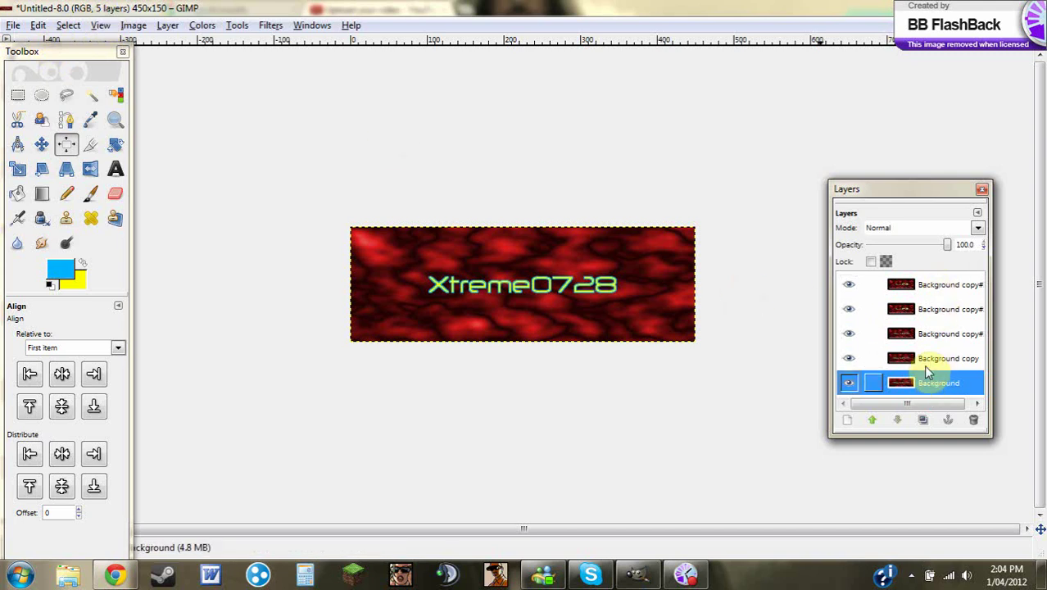
Step: Open Filters > Animation > Playback, then play and stop the five-frame zoom-blur animation
{"action": "left_click", "coordinate": [271, 24]}
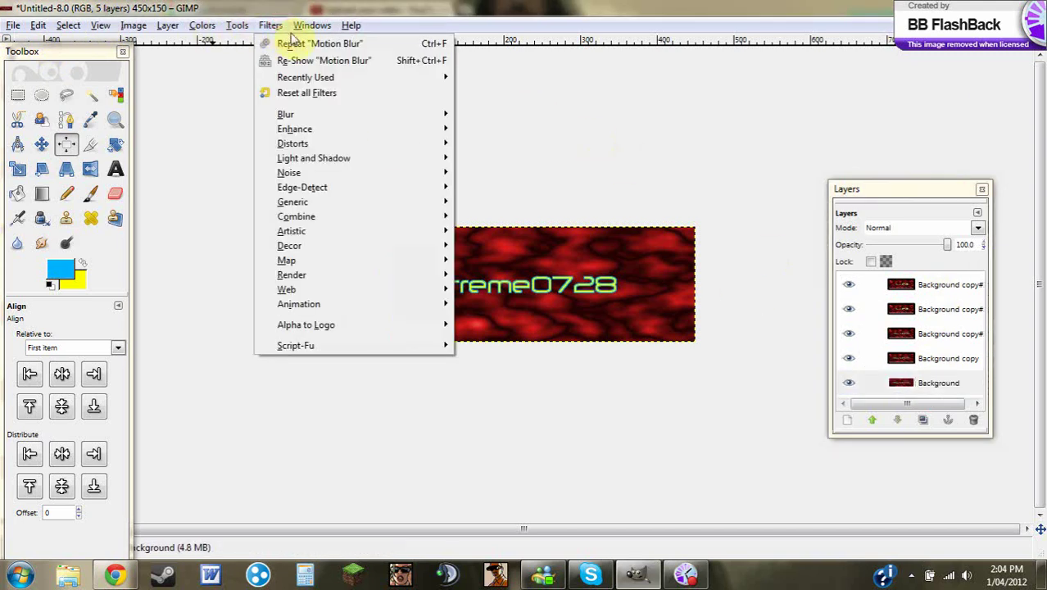
{"action": "mouse_move", "coordinate": [311, 25]}
{"action": "mouse_move", "coordinate": [271, 25]}
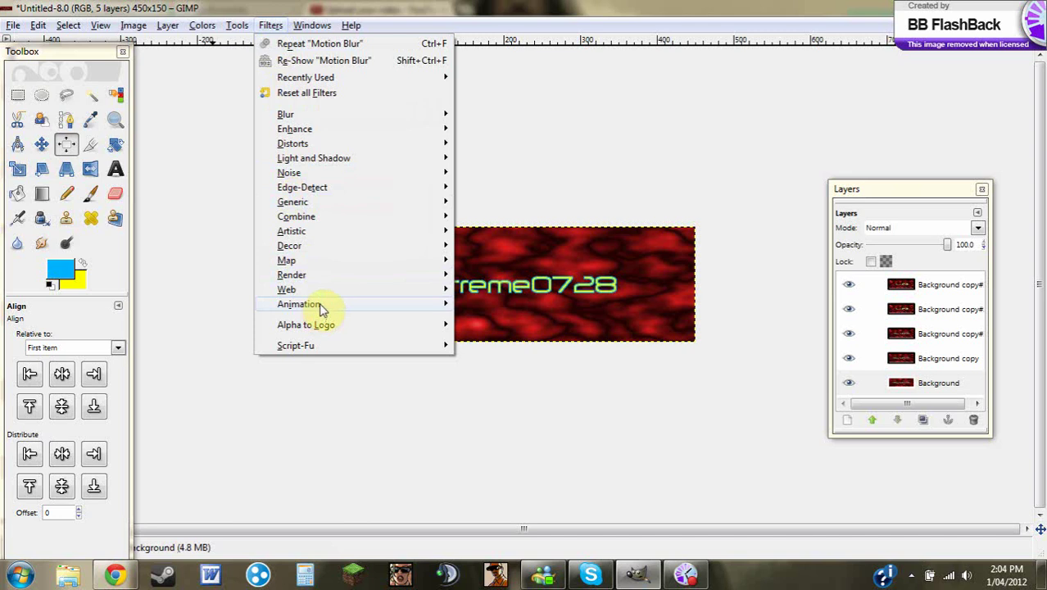
{"action": "mouse_move", "coordinate": [324, 306]}
{"action": "left_click", "coordinate": [529, 413]}
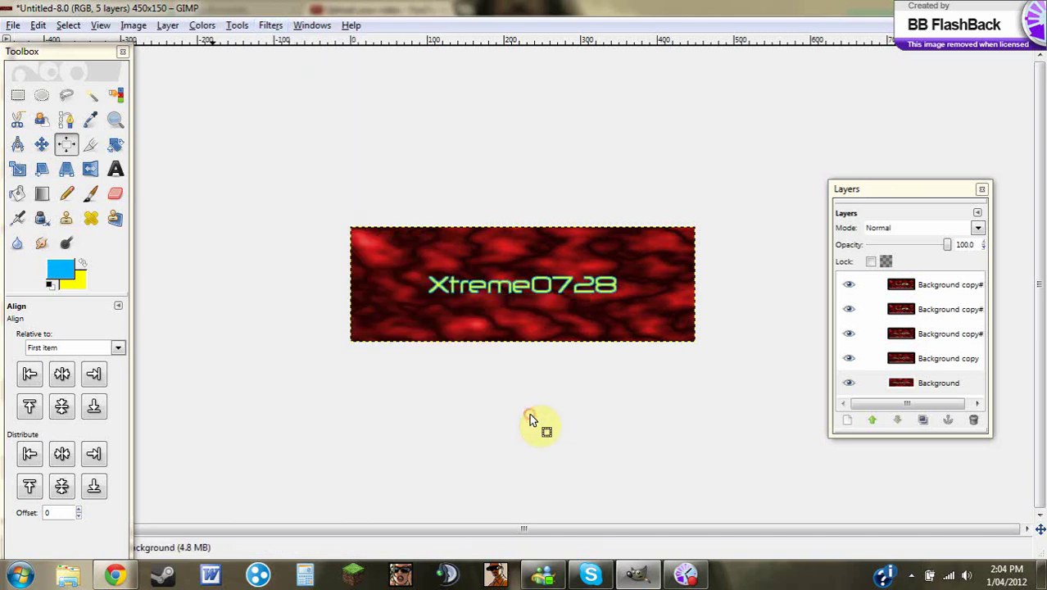
{"action": "left_click_drag", "start_coordinate": [297, 112], "coordinate": [542, 175]}
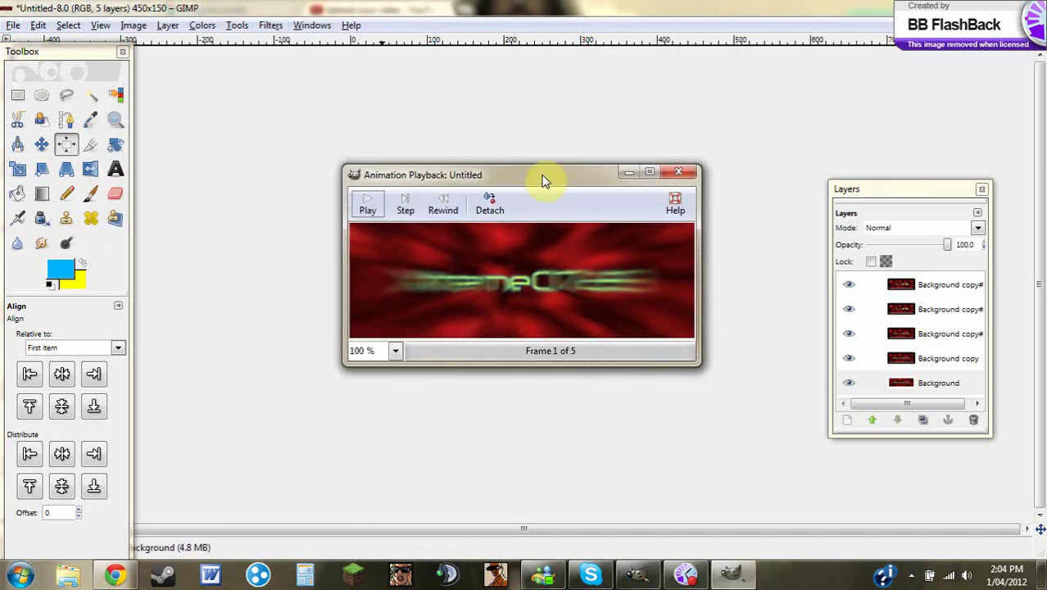
{"action": "left_click", "coordinate": [371, 206]}
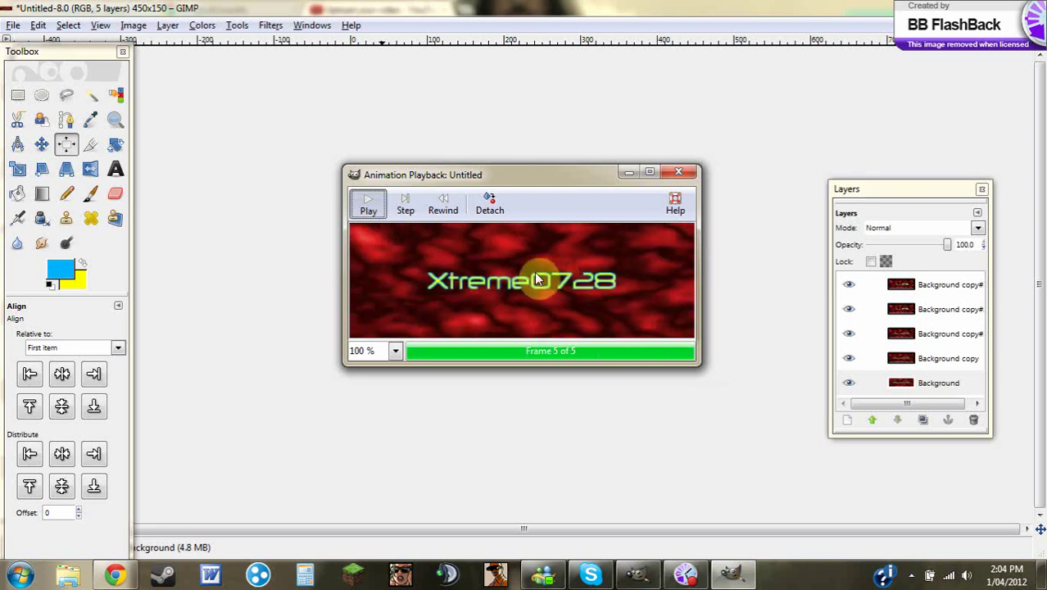
{"action": "left_click", "coordinate": [366, 205]}
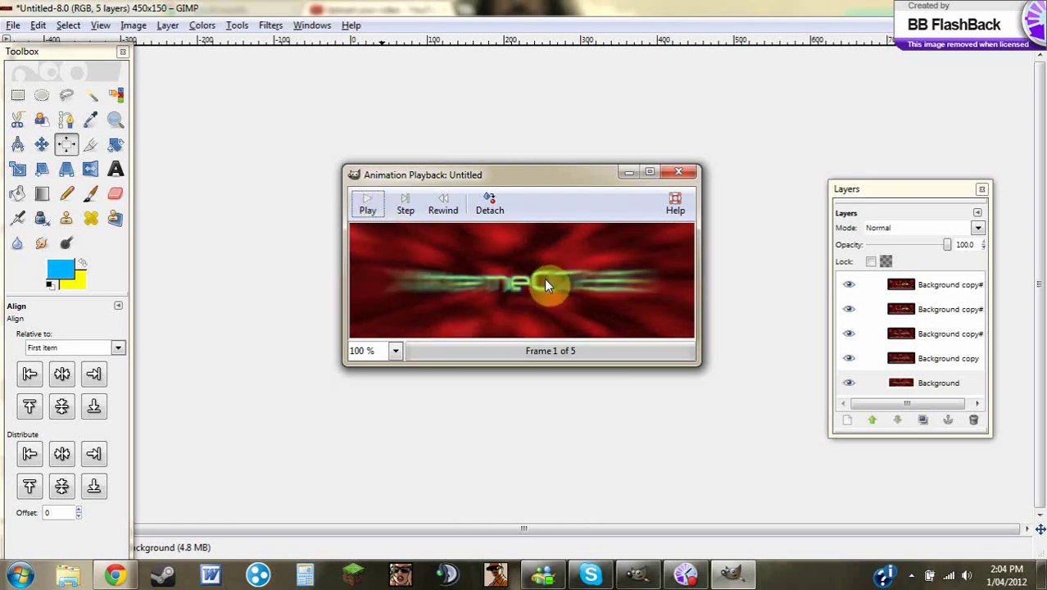
Step: Close the Animation Playback window and bring up BB FlashBack's tray control menu
{"action": "left_click", "coordinate": [684, 175]}
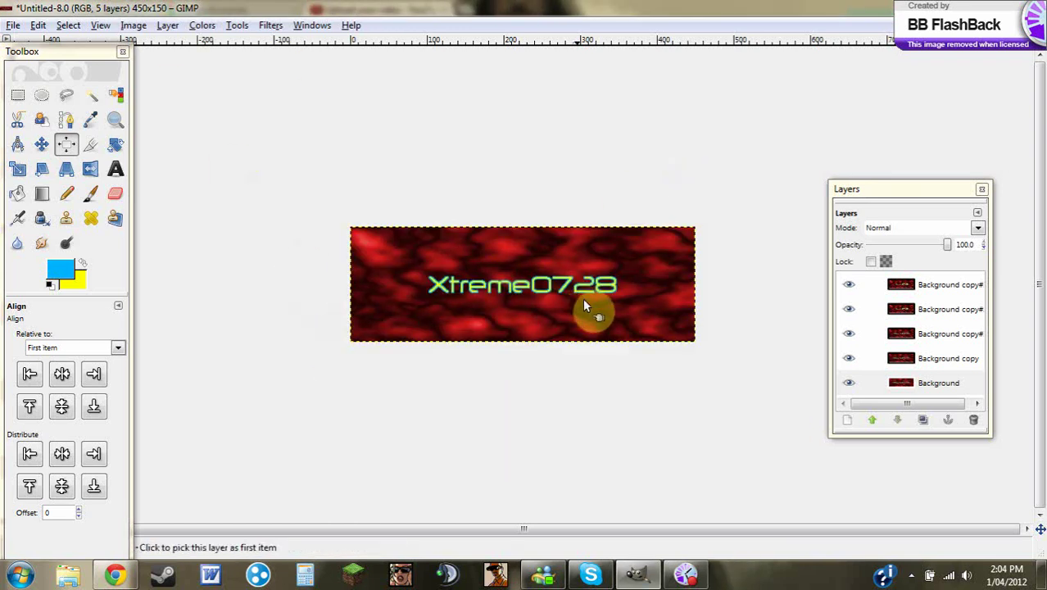
{"action": "left_click", "coordinate": [910, 575]}
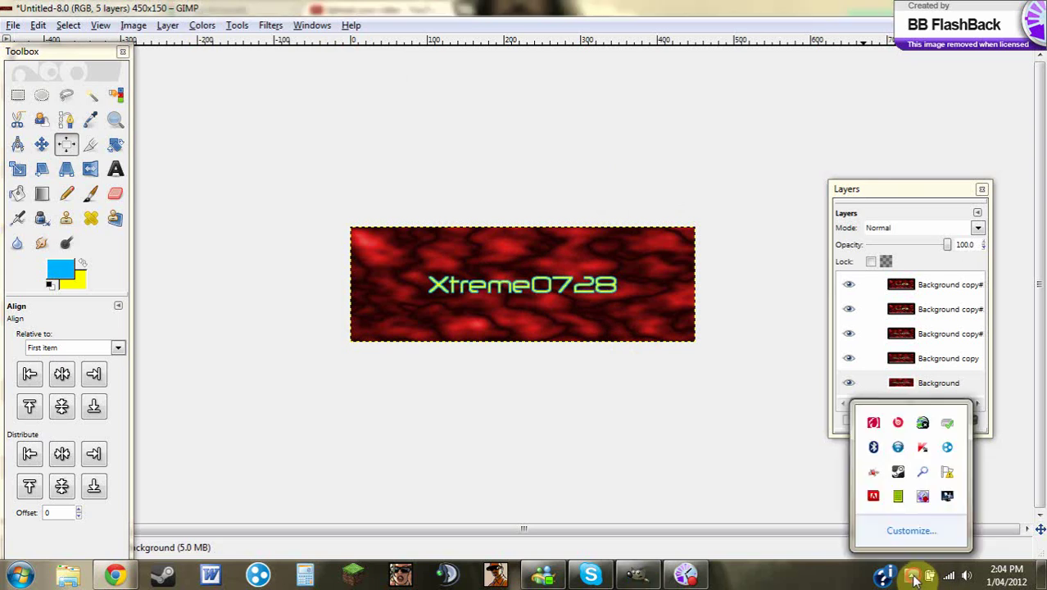
{"action": "right_click", "coordinate": [923, 496]}
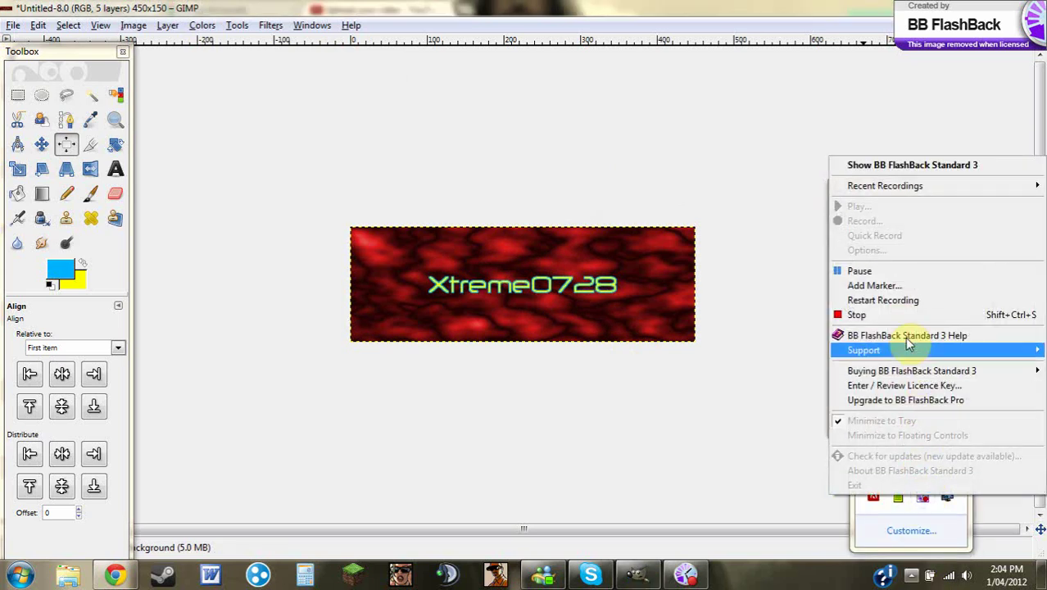